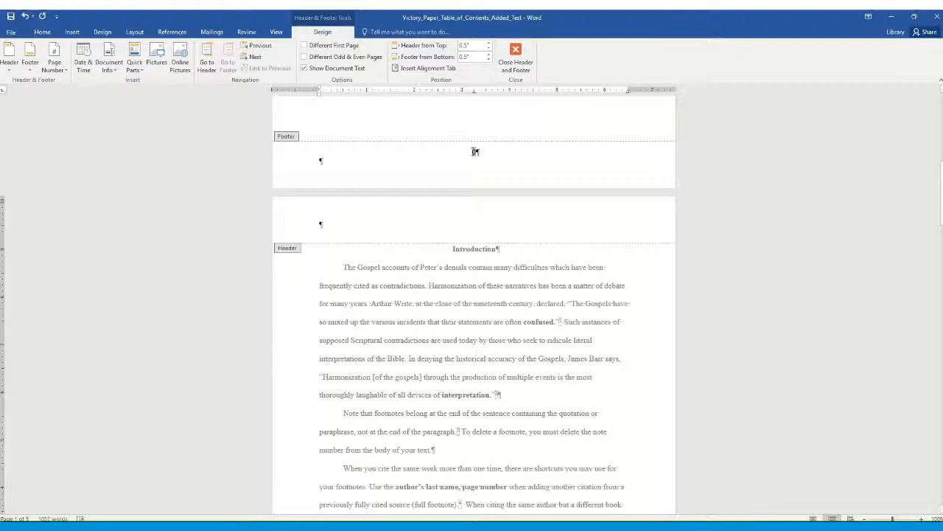
# Delete the existing page number from the footer and return to the document body
pyautogui.click(474, 151)
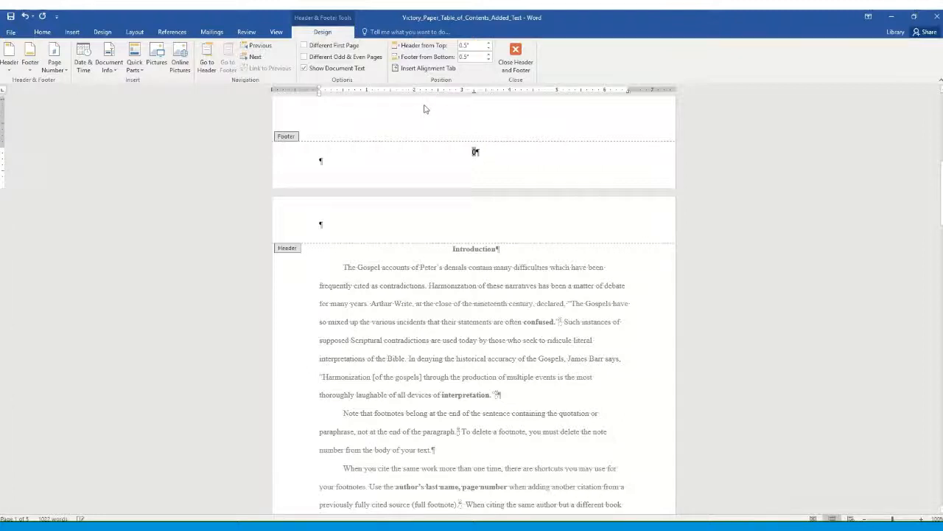
pyautogui.scroll(-15, 475, 151)
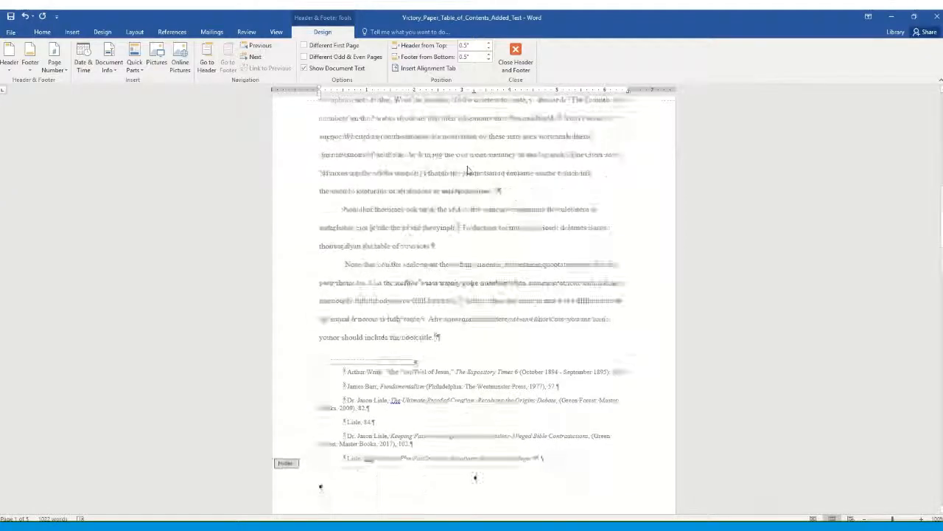
pyautogui.scroll(-2, 470, 171)
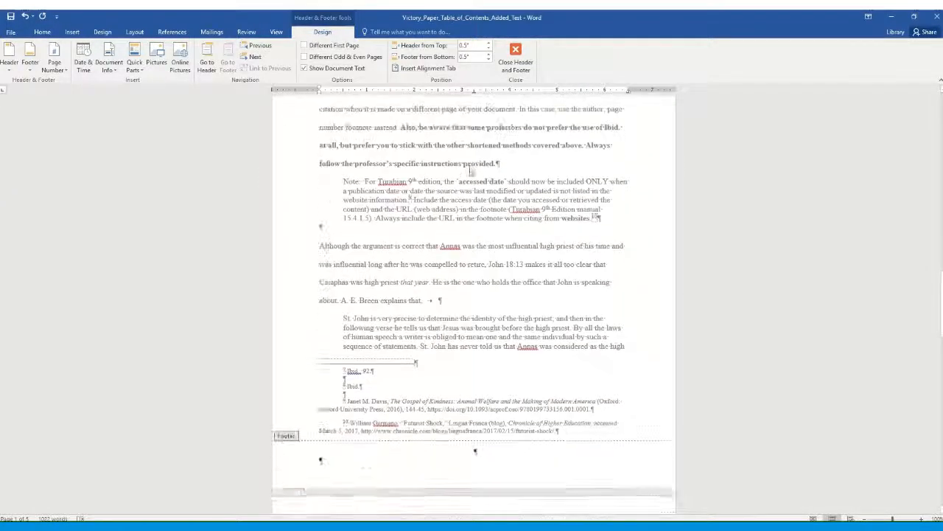
pyautogui.scroll(10, 472, 172)
pyautogui.scroll(-4, 472, 171)
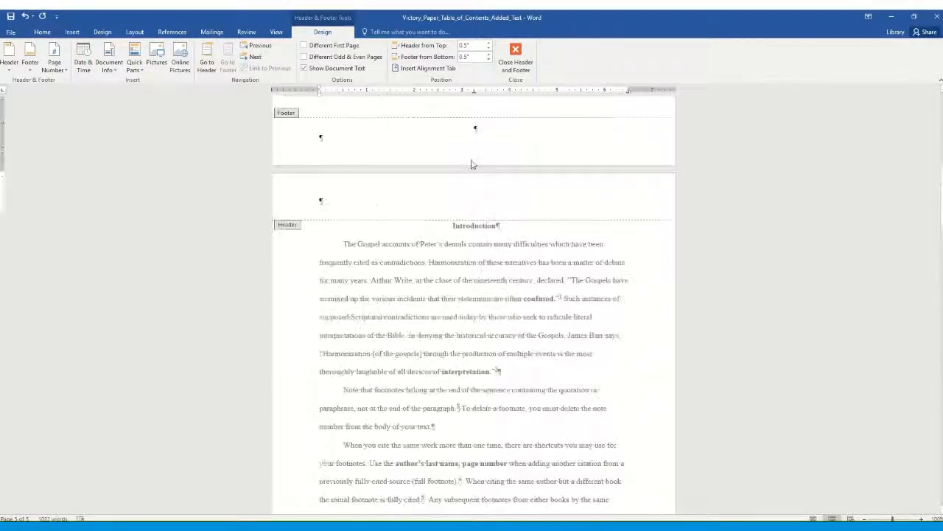
pyautogui.scroll(1, 471, 171)
pyautogui.click(515, 59)
pyautogui.scroll(3, 455, 223)
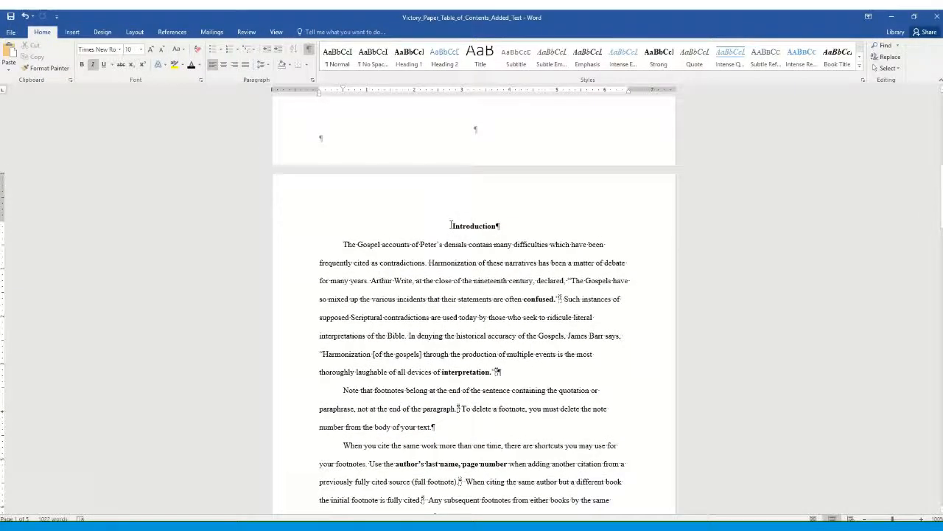
# Add a "Table of Contents" heading line above the Introduction heading, followed by a left-aligned blank line
pyautogui.click(451, 225)
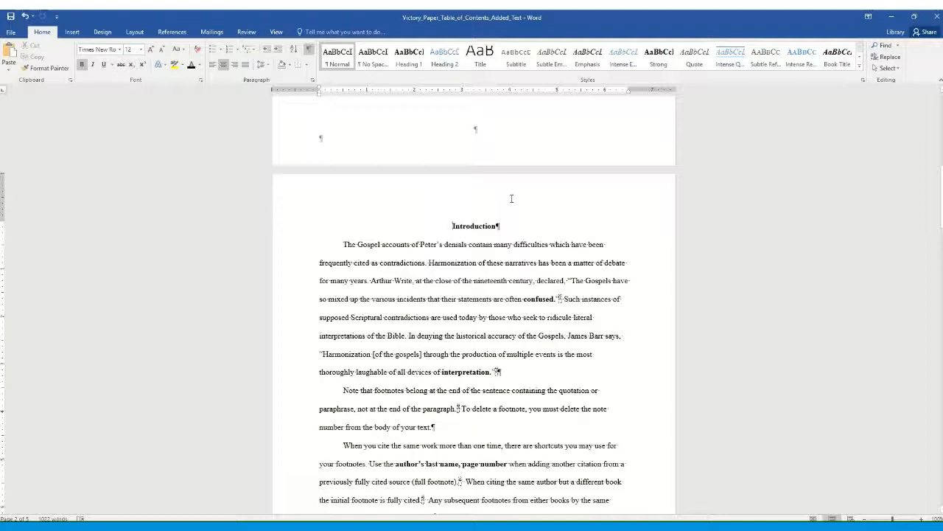
pyautogui.write('Table of Contents')
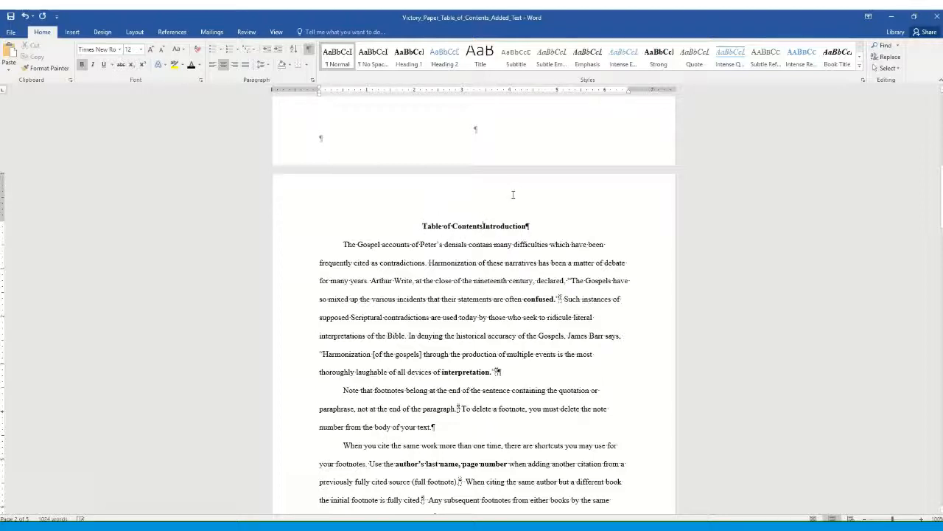
pyautogui.press('Return')
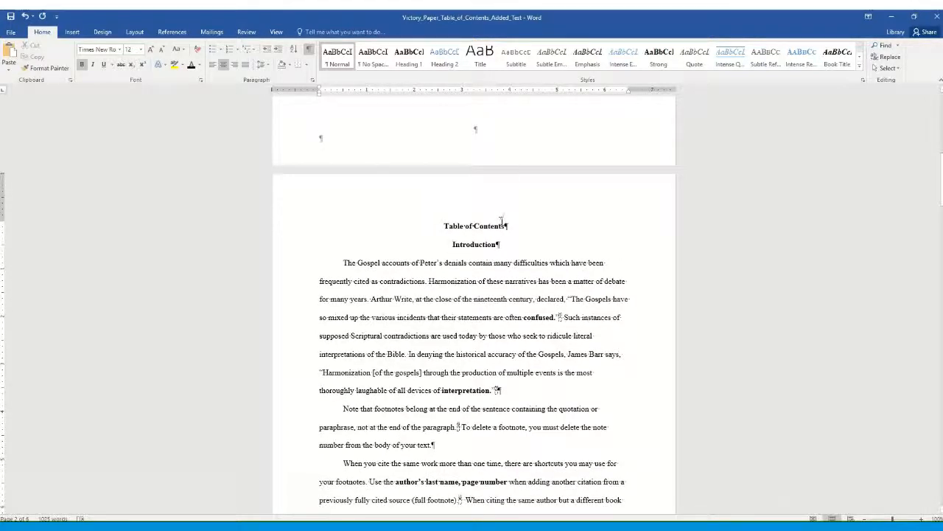
pyautogui.press('Return')
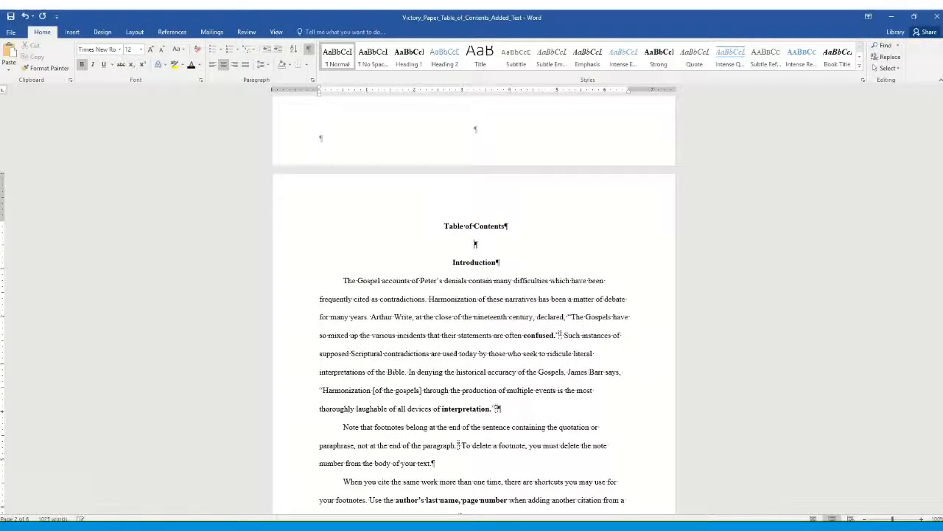
pyautogui.click(213, 65)
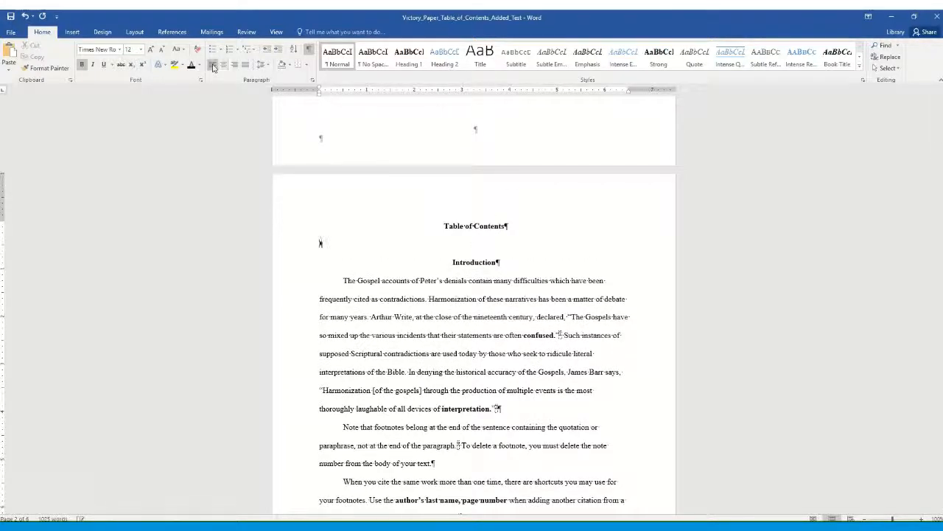
# Insert a Next Page section break between the Table of Contents heading and the Introduction
pyautogui.click(135, 33)
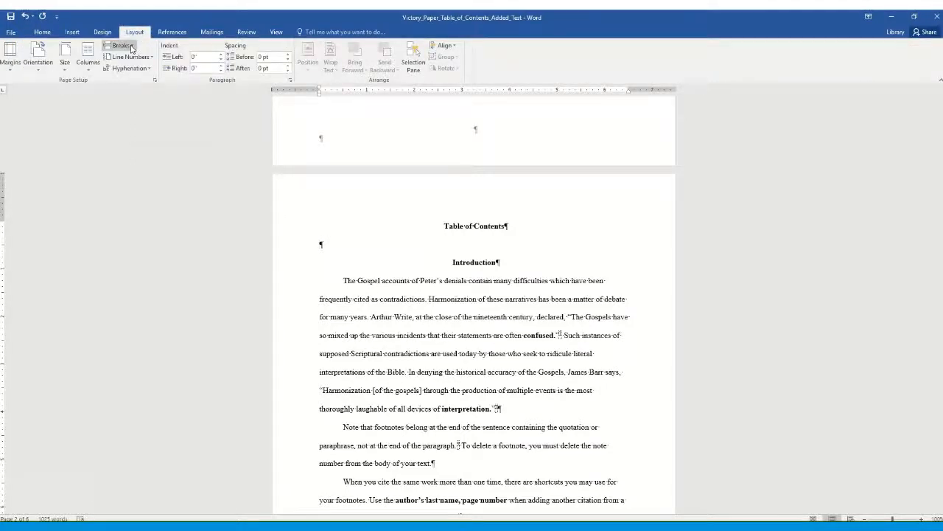
pyautogui.click(131, 49)
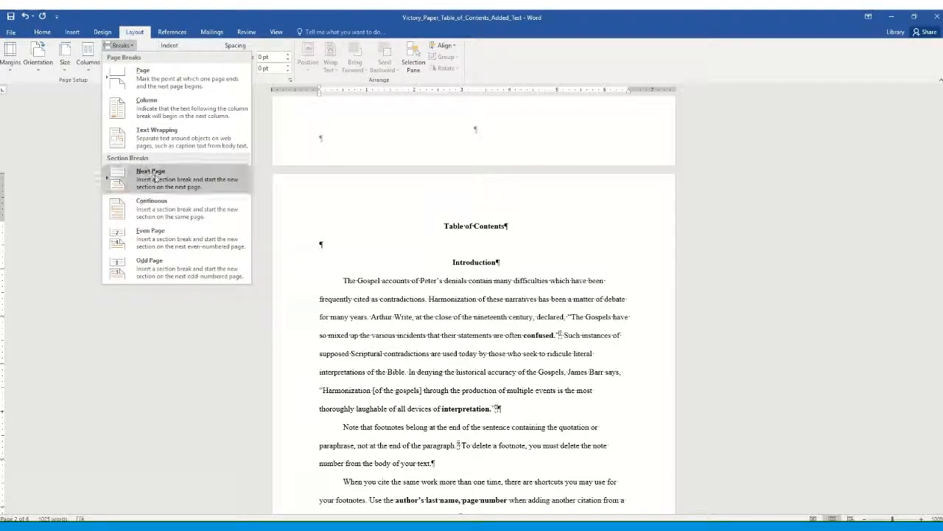
pyautogui.click(155, 178)
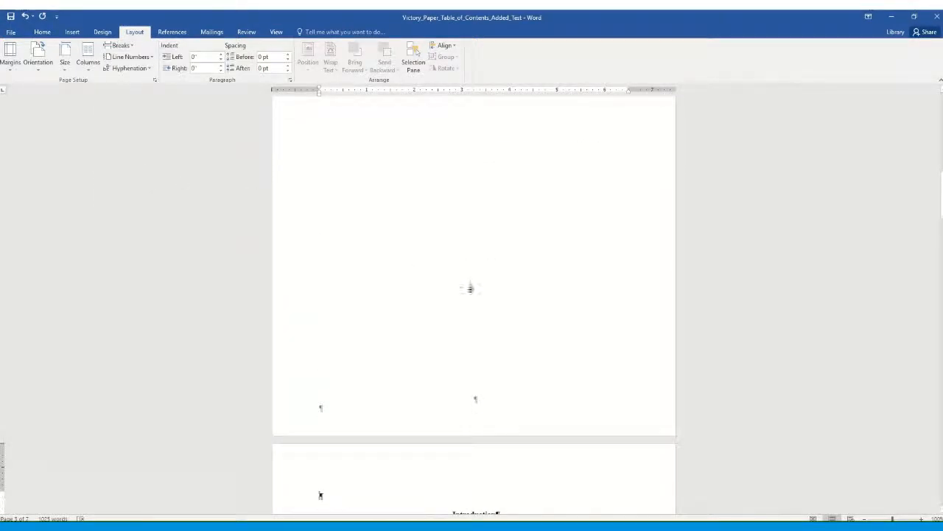
pyautogui.scroll(-3, 467, 269)
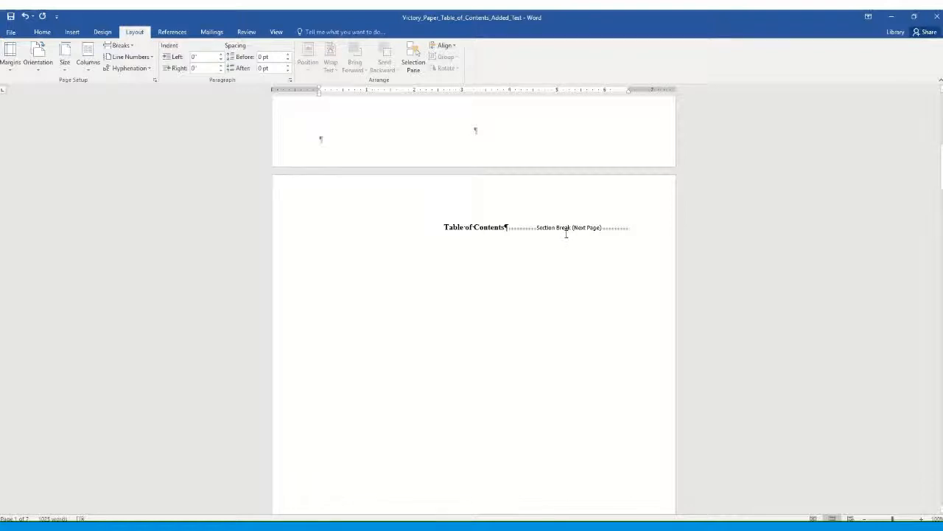
pyautogui.scroll(-2, 566, 234)
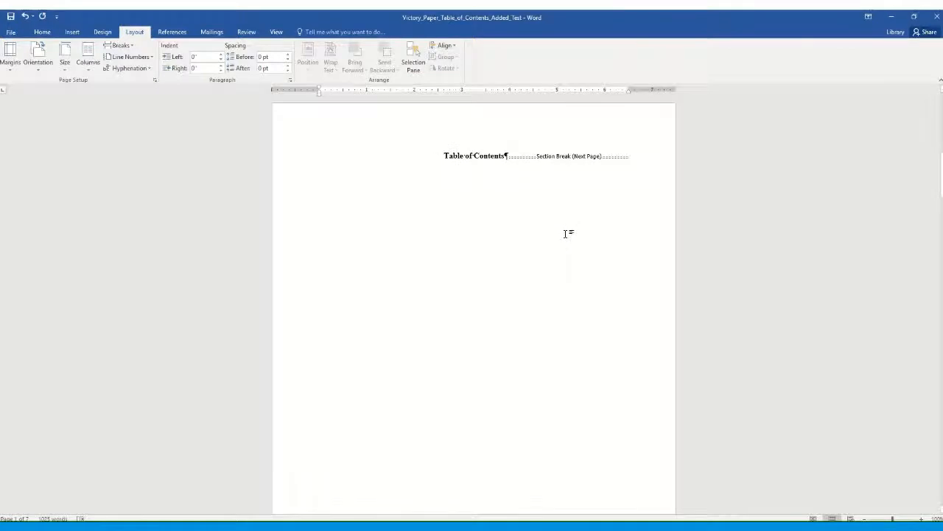
pyautogui.scroll(-2, 567, 233)
pyautogui.scroll(3, 566, 236)
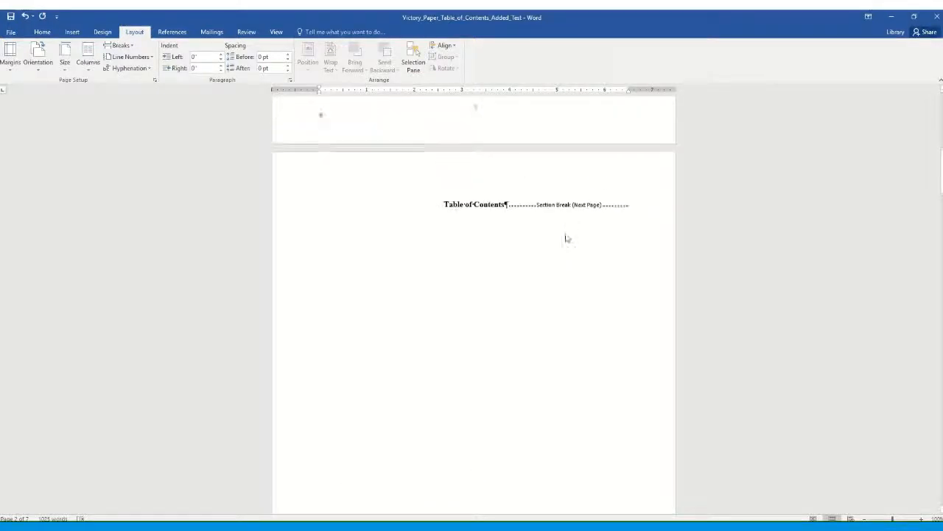
# From the title page, set the section's page number format to i, ii, iii, starting at i
pyautogui.scroll(10, 566, 236)
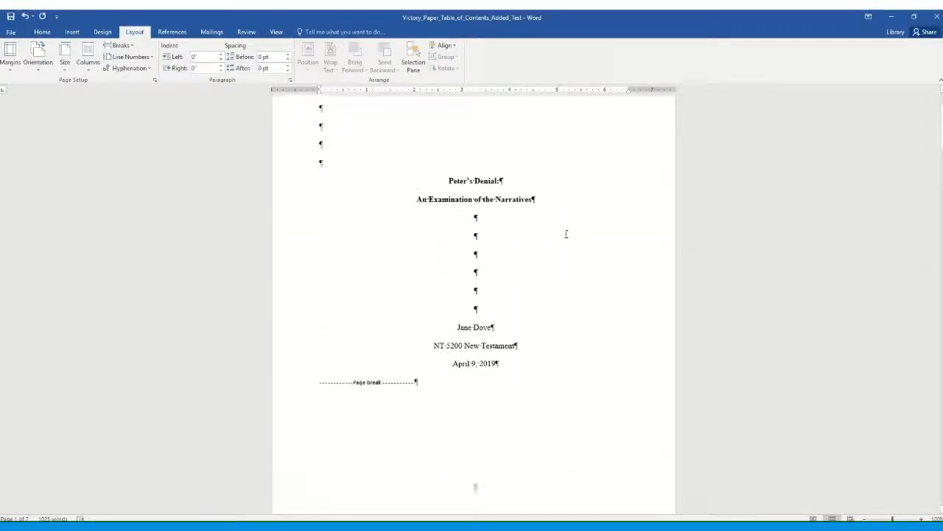
pyautogui.scroll(2, 566, 234)
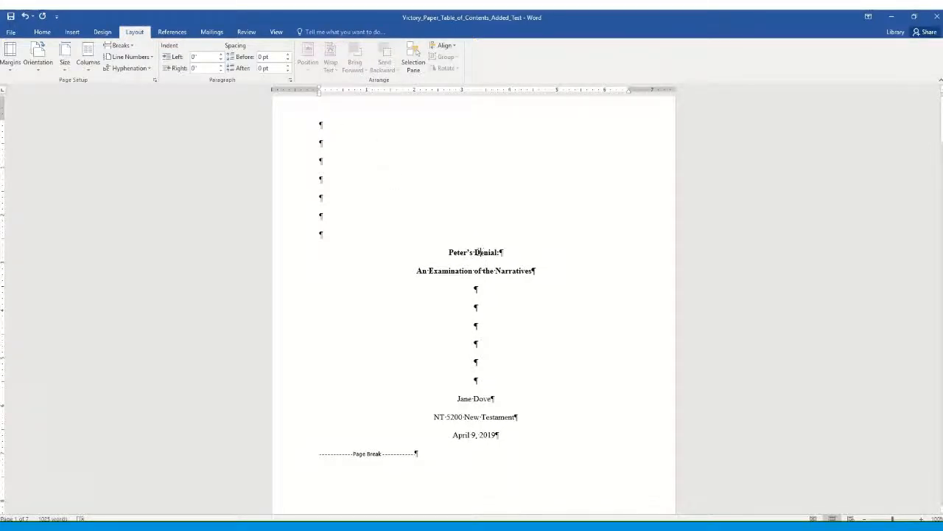
pyautogui.click(70, 32)
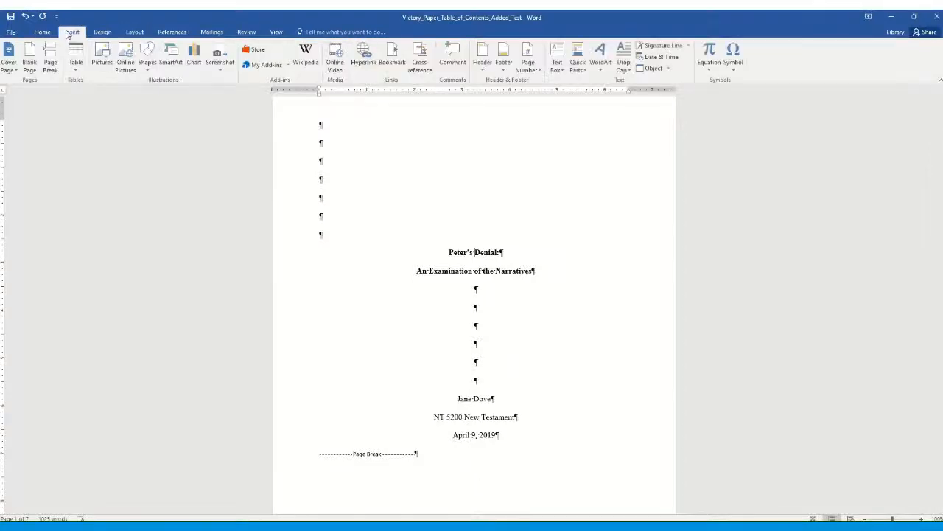
pyautogui.click(536, 73)
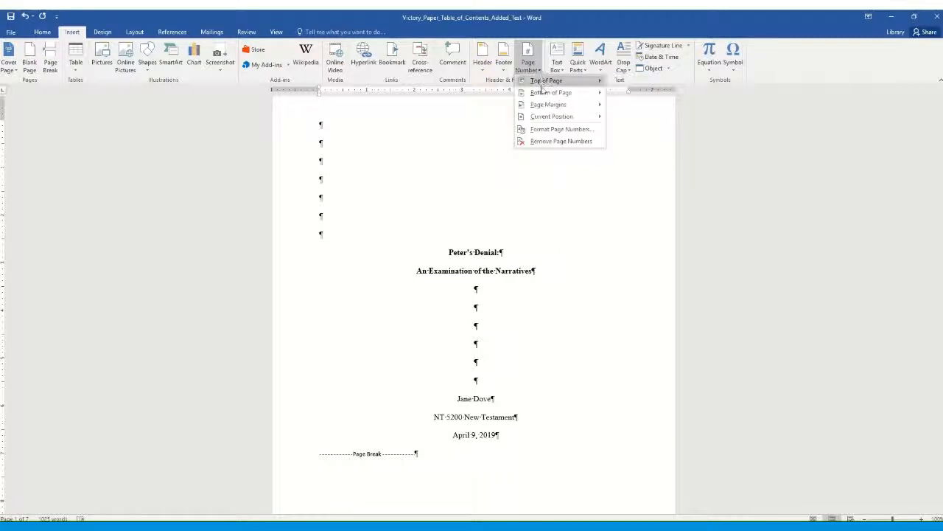
pyautogui.click(555, 131)
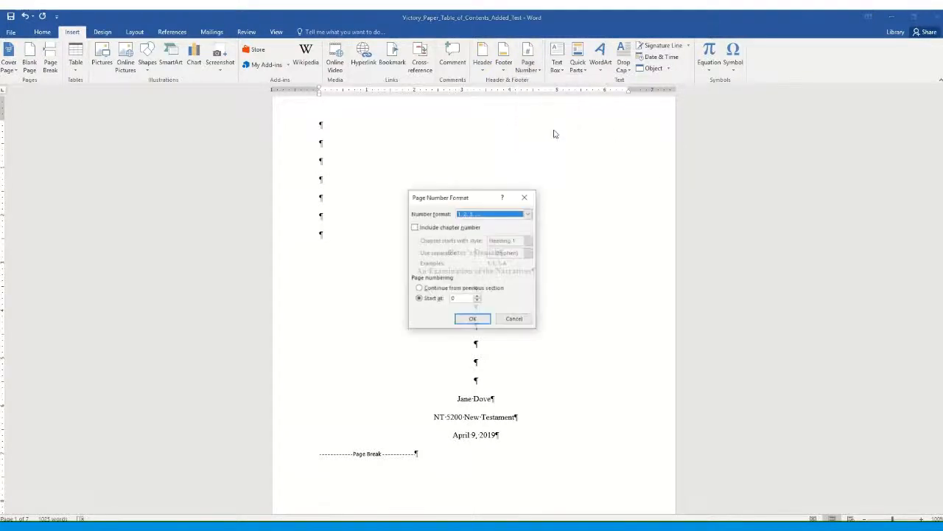
pyautogui.click(528, 213)
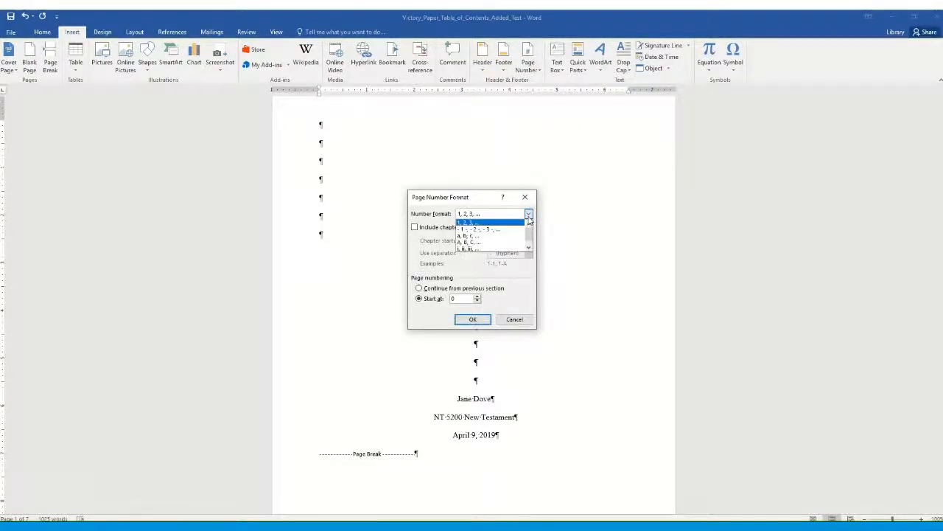
pyautogui.click(465, 252)
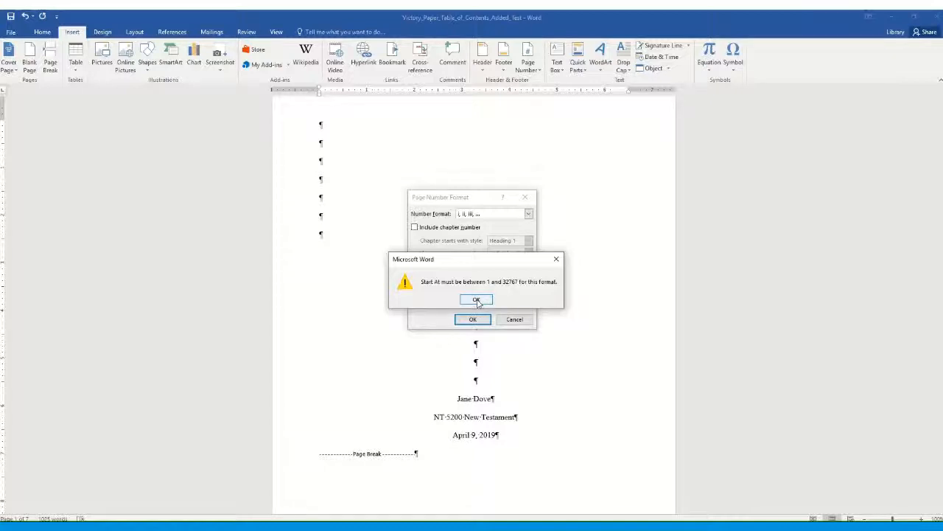
pyautogui.click(477, 300)
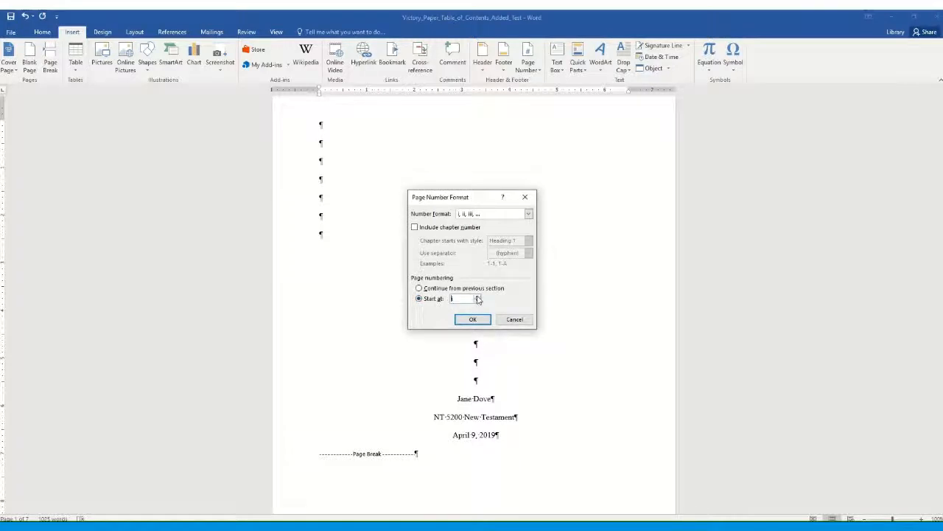
pyautogui.click(473, 319)
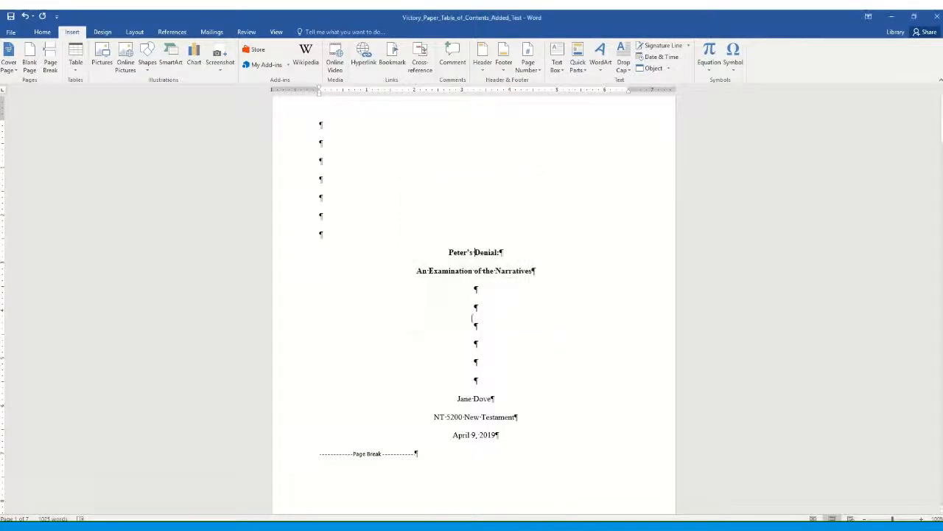
# Insert a centred Plain Number 2 page number at the bottom of the first section's pages
pyautogui.scroll(-5, 502, 310)
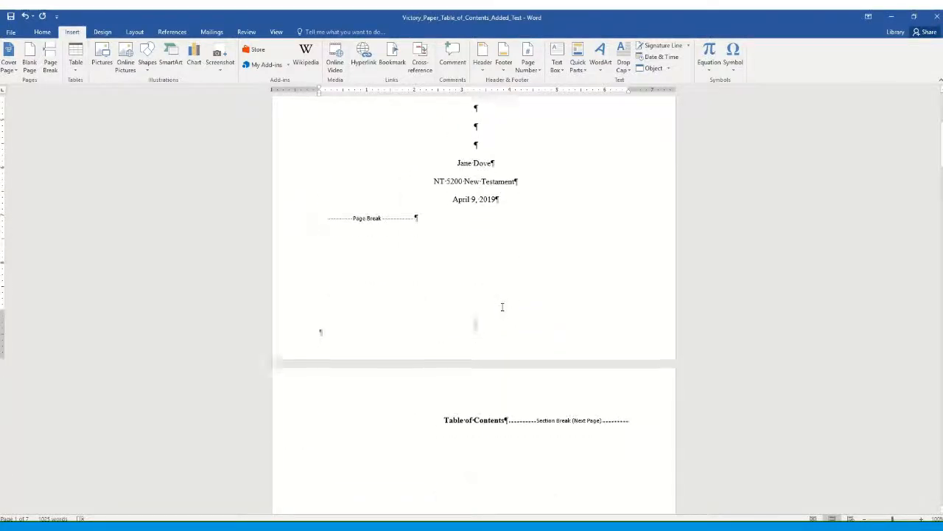
pyautogui.scroll(-12, 502, 308)
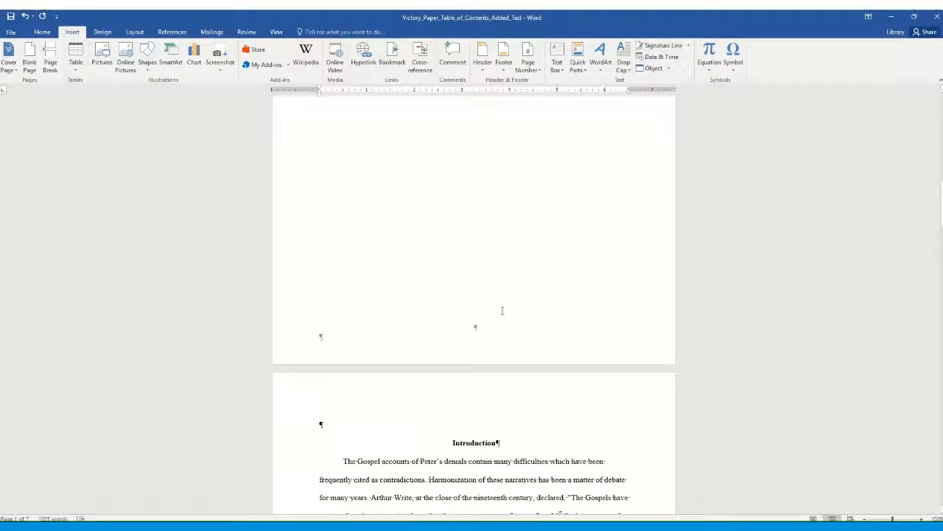
pyautogui.scroll(14, 502, 310)
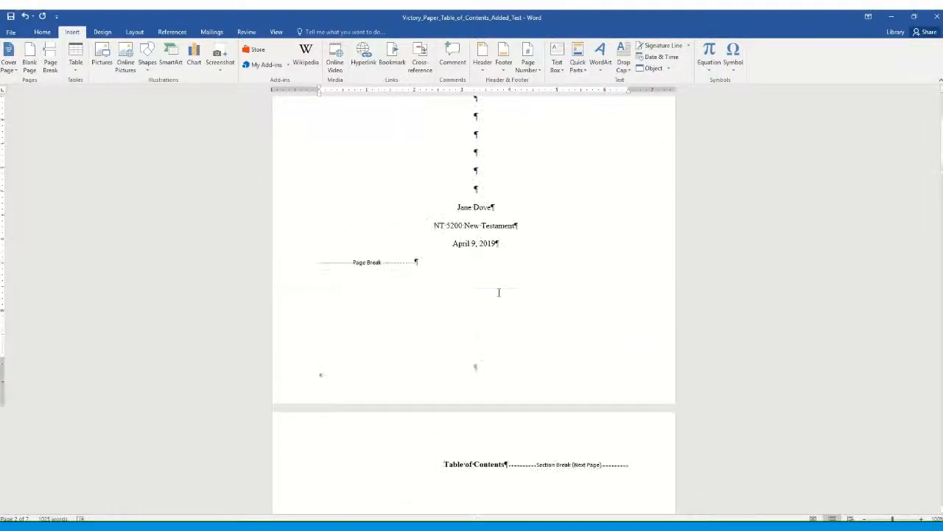
pyautogui.scroll(4, 498, 293)
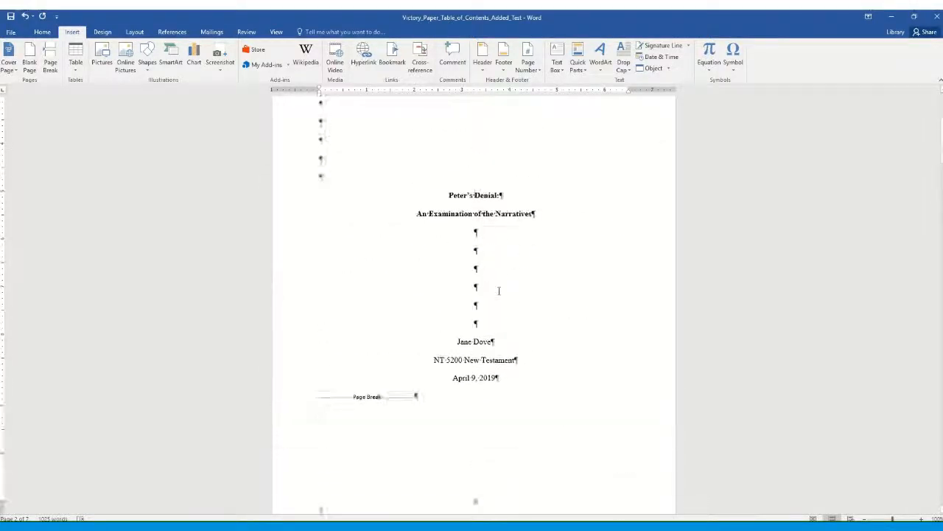
pyautogui.click(539, 72)
pyautogui.moveTo(539, 94)
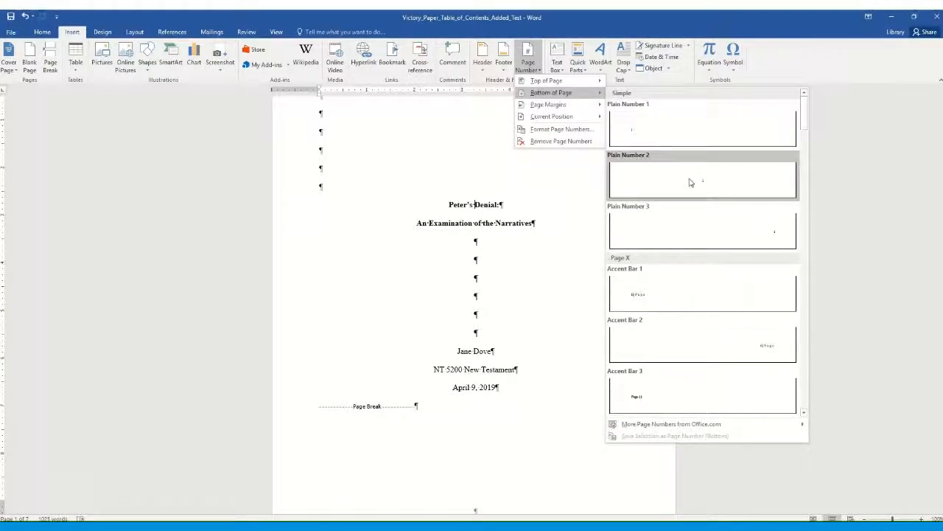
pyautogui.click(691, 183)
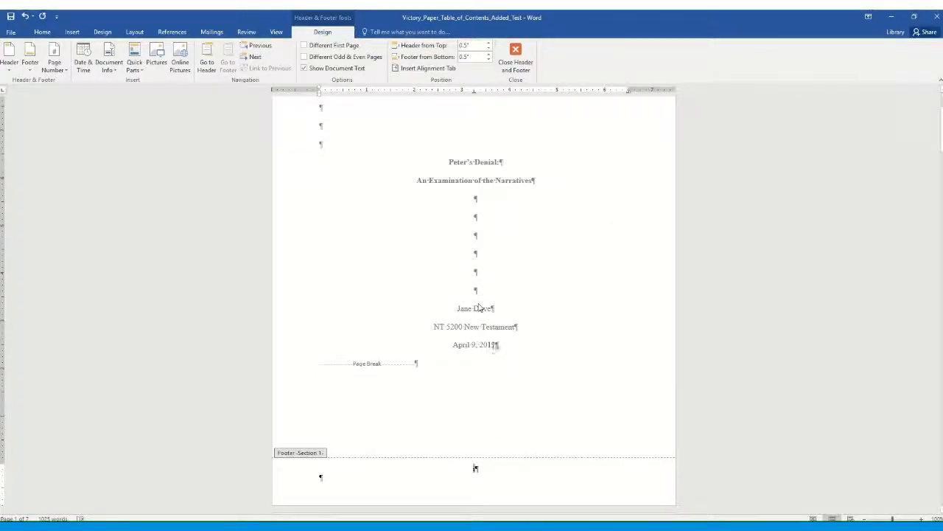
pyautogui.scroll(-10, 490, 331)
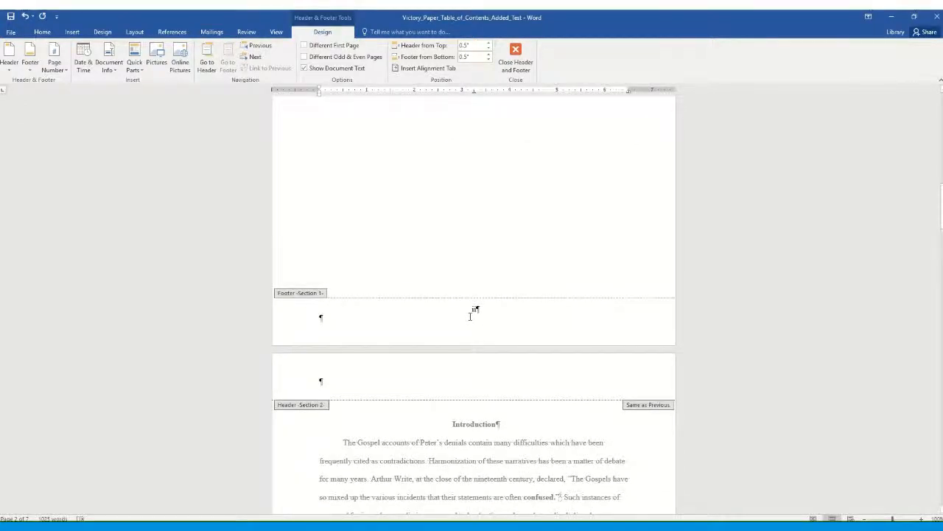
pyautogui.scroll(-5, 470, 315)
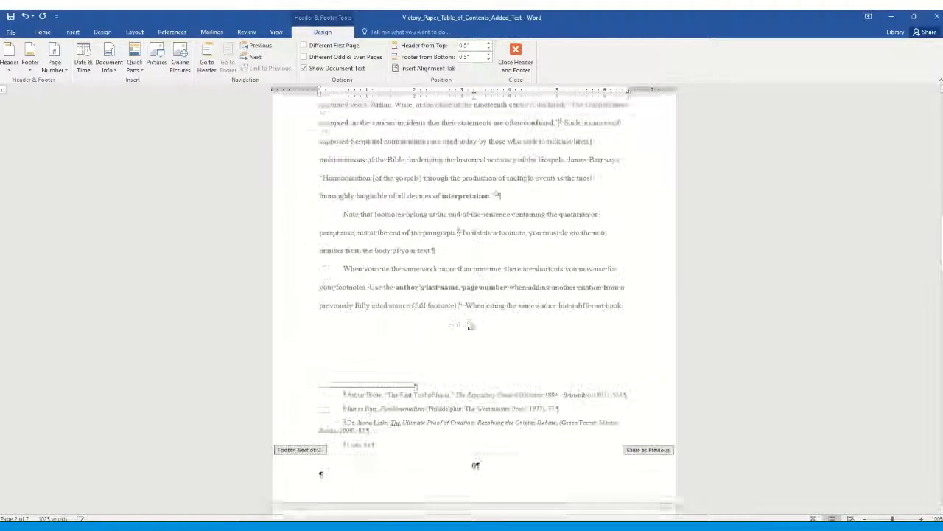
pyautogui.scroll(5, 486, 398)
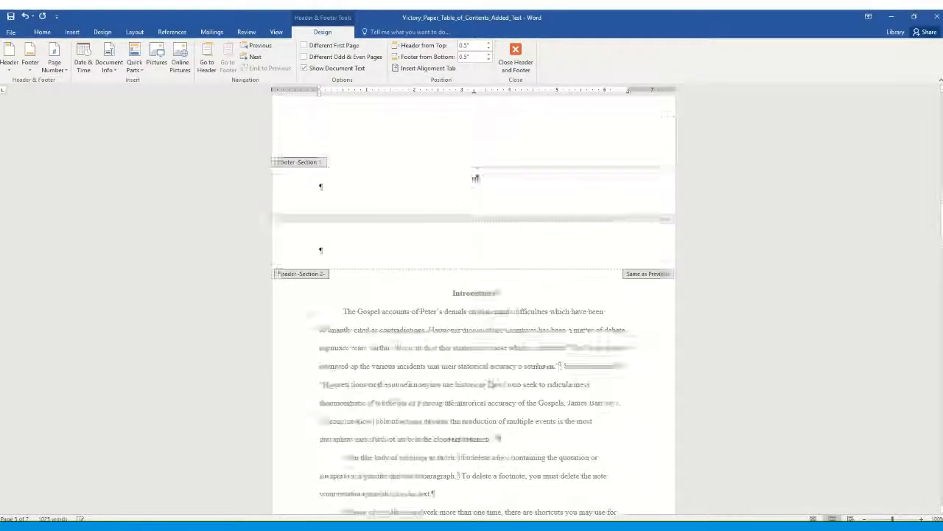
pyautogui.scroll(7, 488, 376)
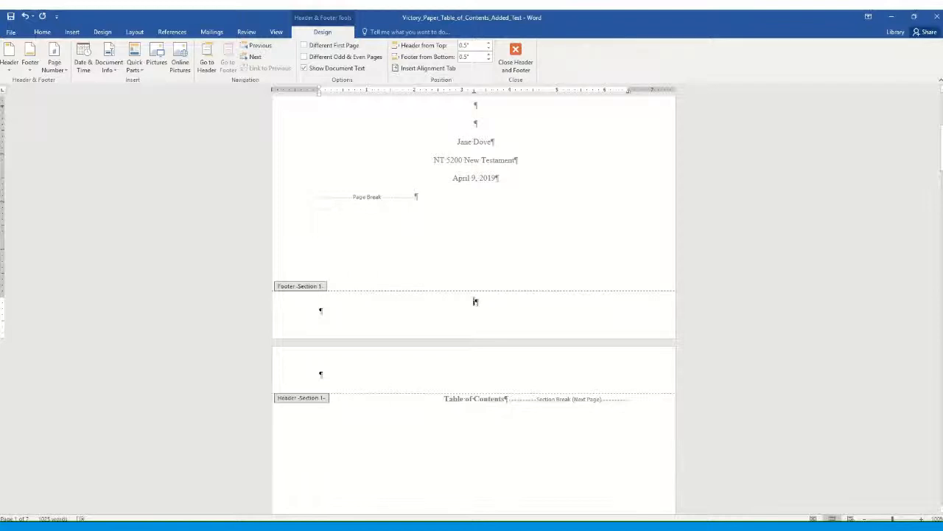
# Give section 1 a different first page so the title page footer carries no page number
pyautogui.click(304, 46)
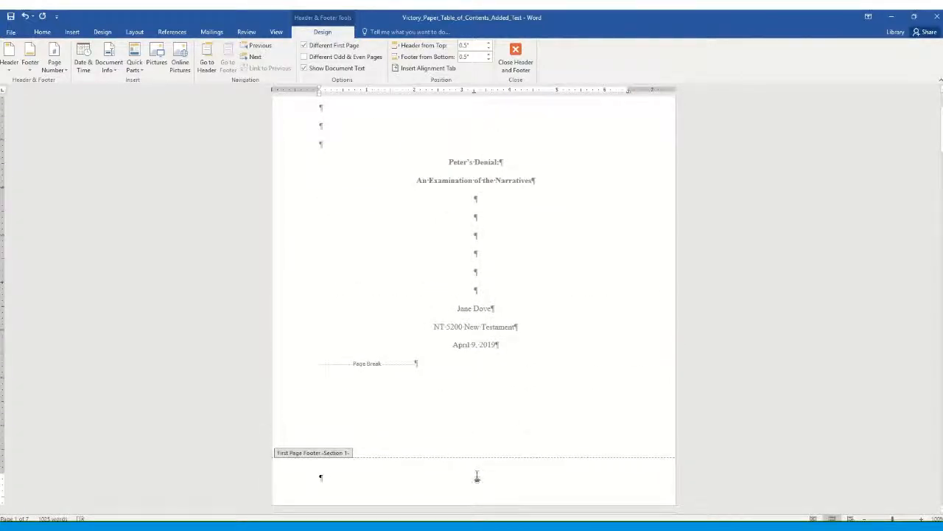
pyautogui.scroll(-5, 480, 472)
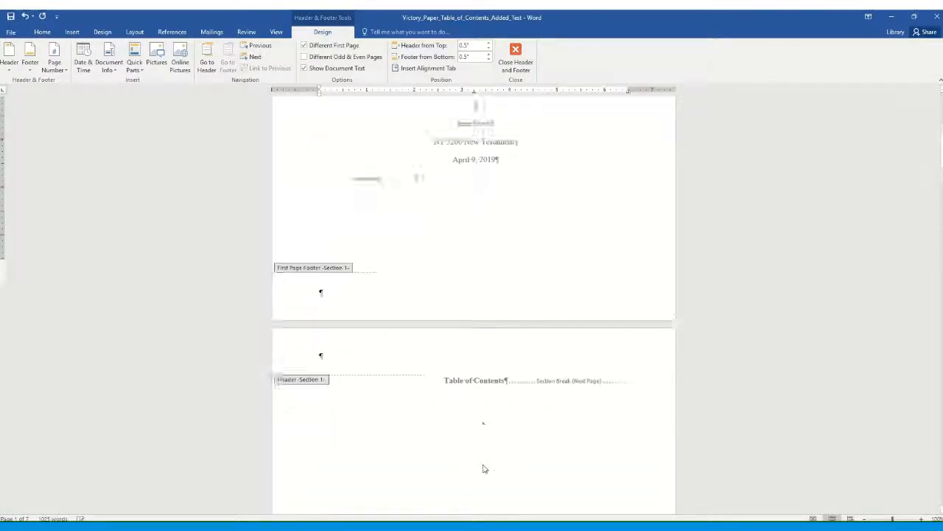
pyautogui.scroll(-10, 484, 469)
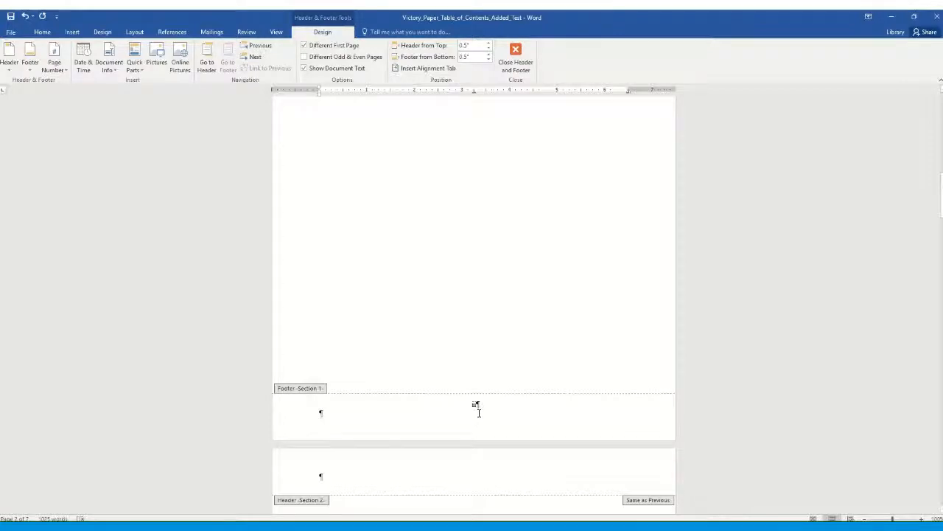
# Set the page numbering of section 2, which begins at the Introduction, to start at 1
pyautogui.scroll(-9, 479, 413)
pyautogui.scroll(-4, 479, 418)
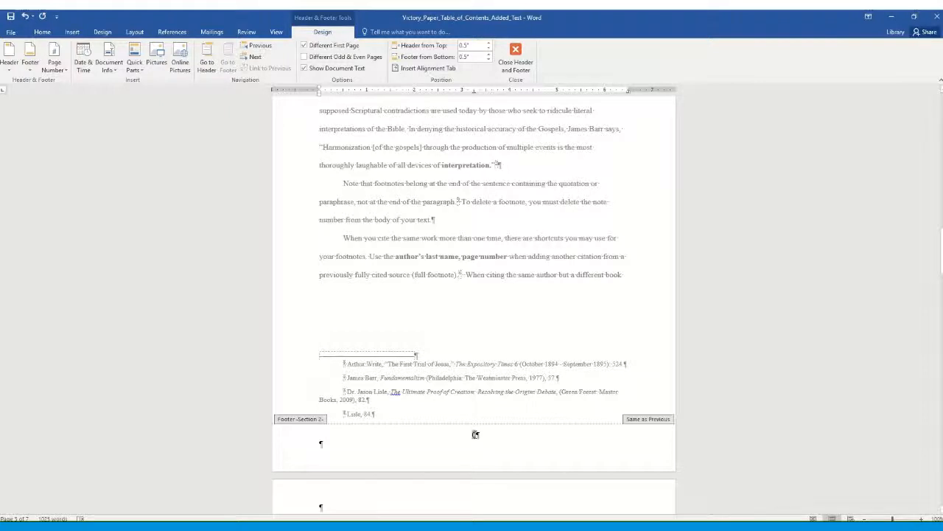
pyautogui.doubleClick(476, 434)
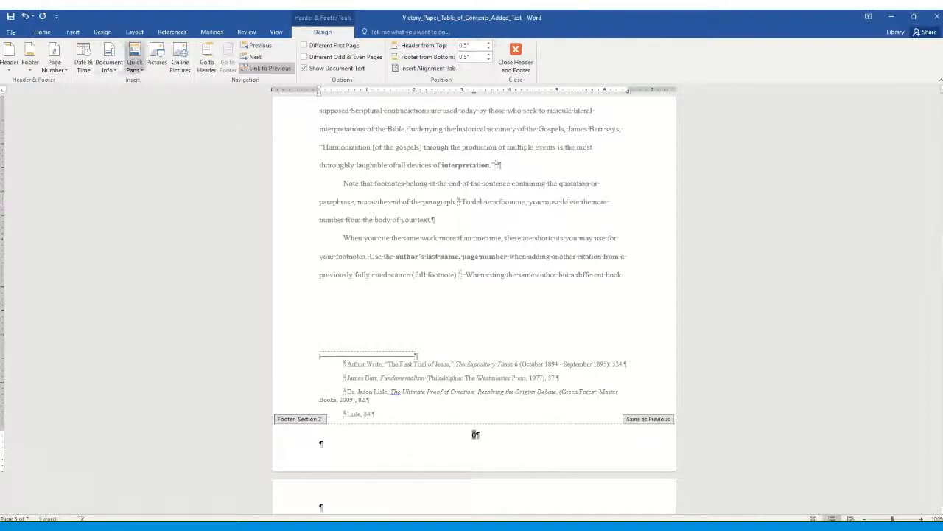
pyautogui.click(66, 73)
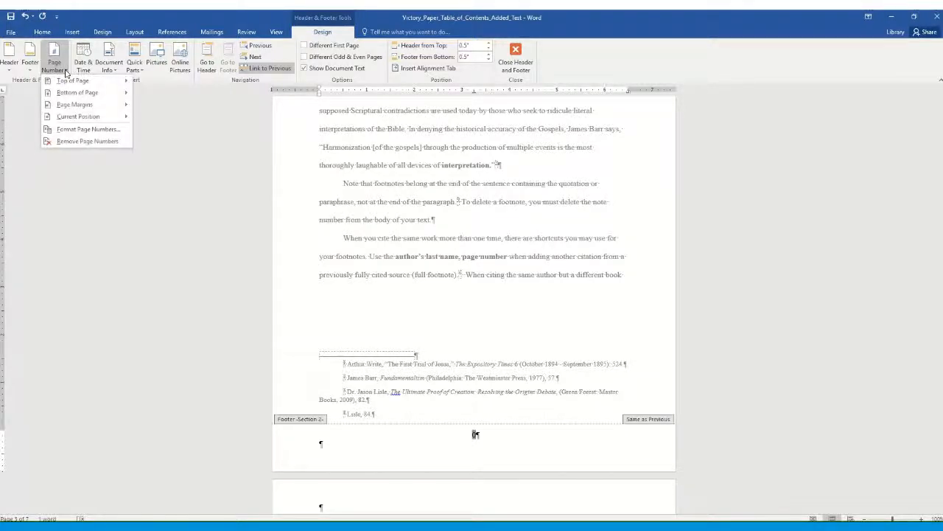
pyautogui.click(73, 129)
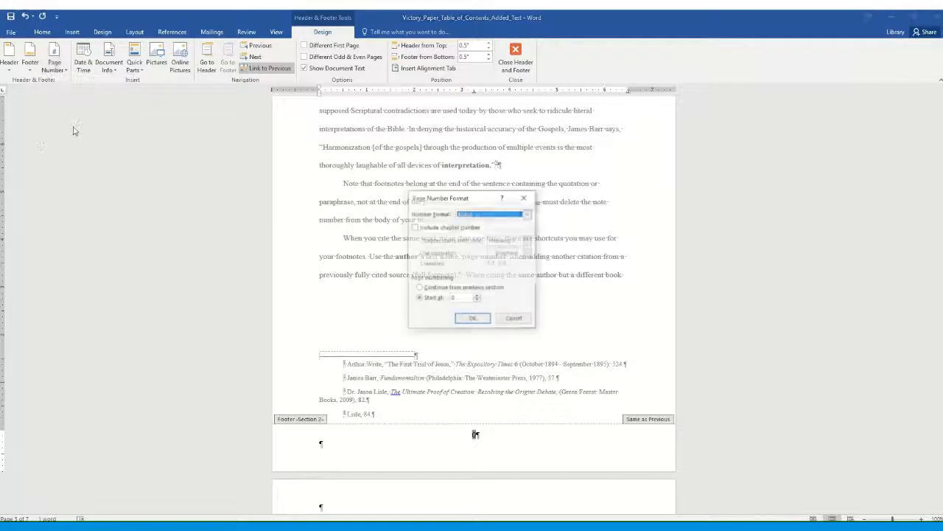
pyautogui.click(477, 296)
pyautogui.click(473, 321)
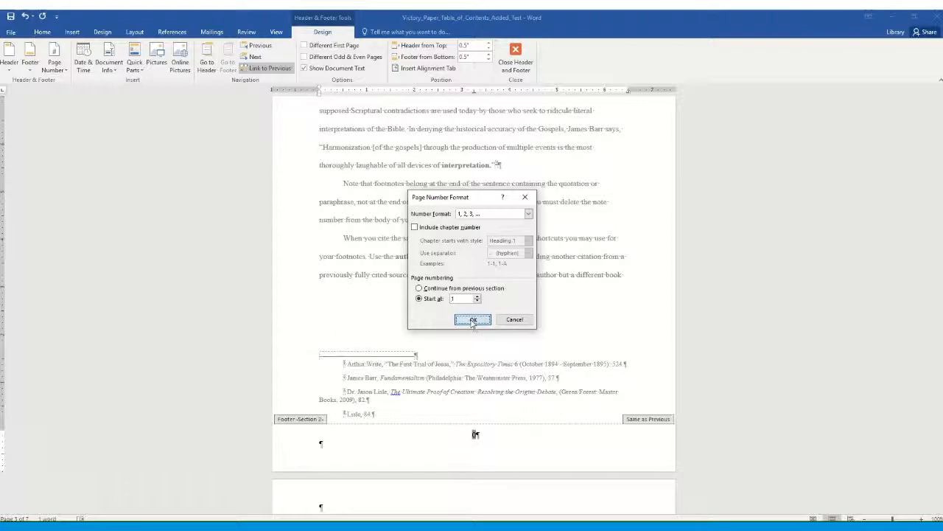
# Check the footers of the title, Table of Contents and first Introduction pages, and leave header and footer editing
pyautogui.scroll(10, 577, 310)
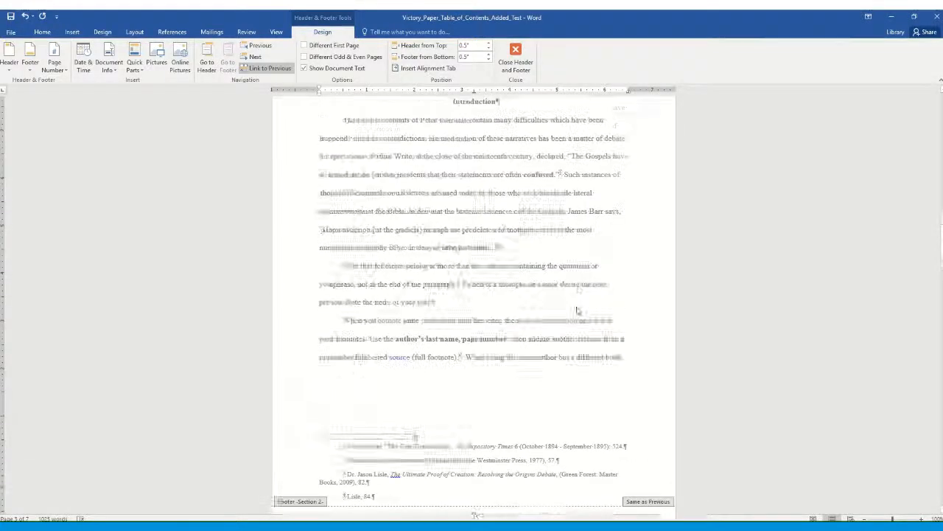
pyautogui.scroll(10, 570, 299)
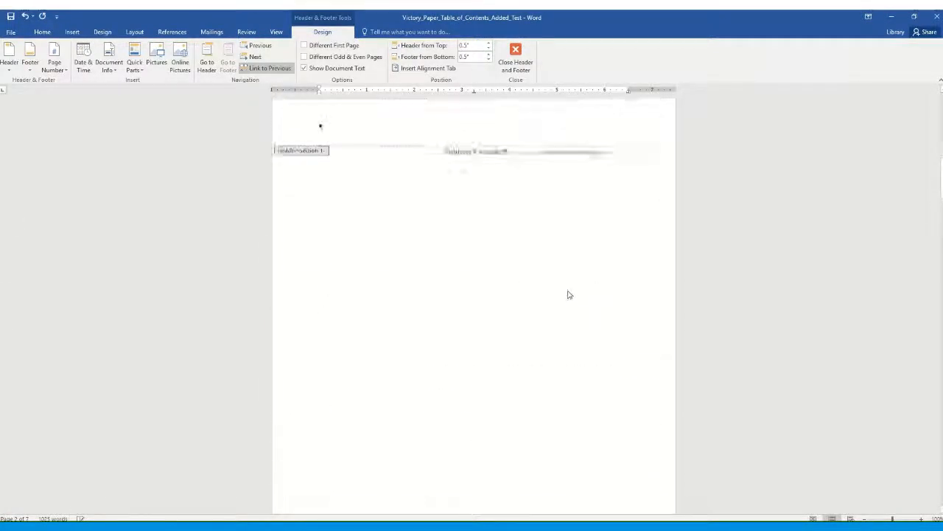
pyautogui.scroll(1, 564, 296)
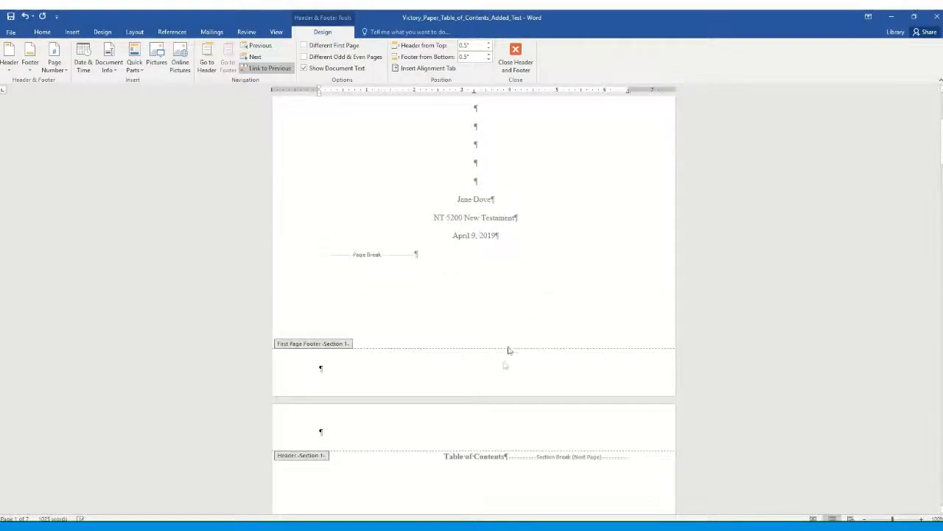
pyautogui.scroll(-10, 499, 367)
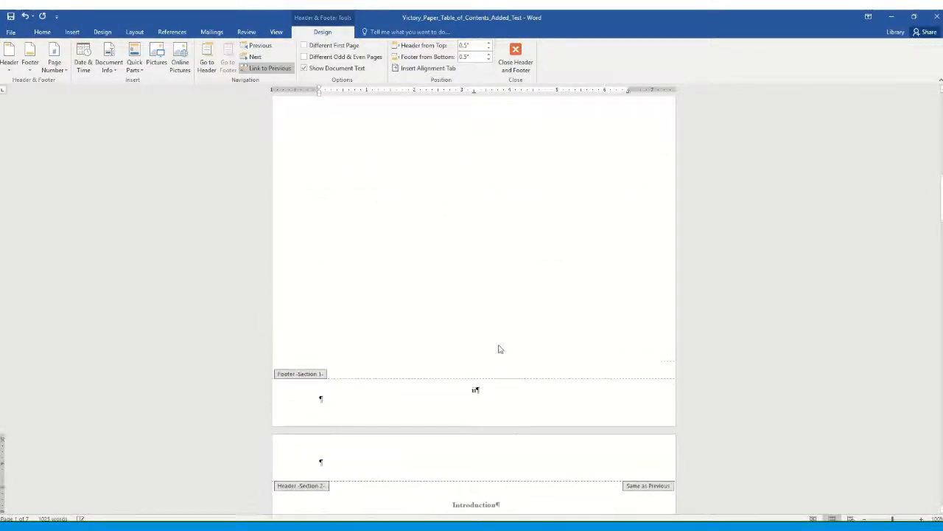
pyautogui.scroll(-10, 500, 362)
pyautogui.scroll(-8, 500, 361)
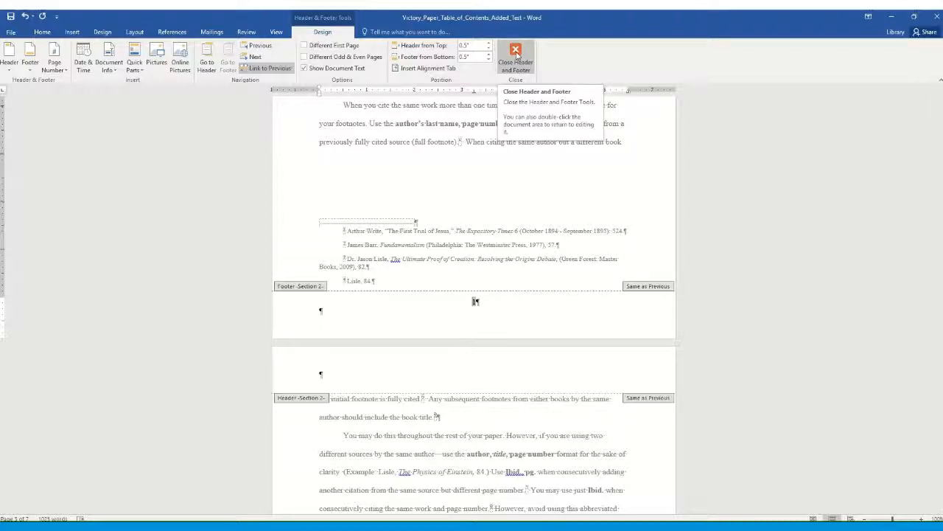
pyautogui.doubleClick(443, 170)
pyautogui.scroll(8, 513, 160)
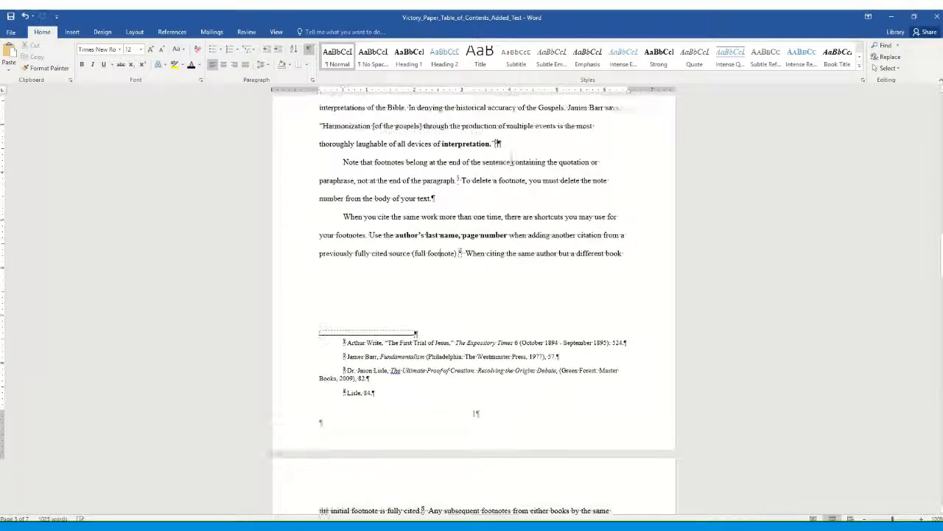
pyautogui.scroll(10, 513, 162)
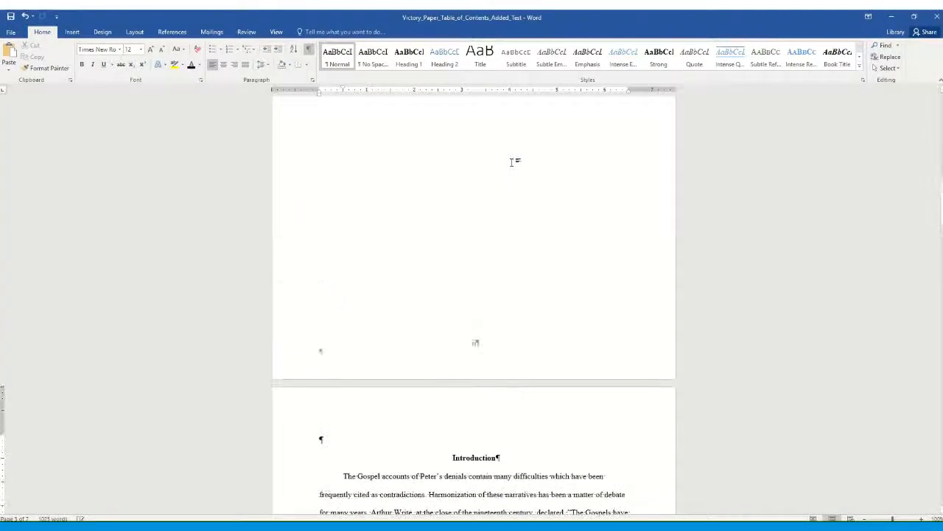
# With the Introduction heading selected, modify the Heading 1 style to use Automatic font colour and 1.5 line spacing
pyautogui.scroll(-10, 514, 162)
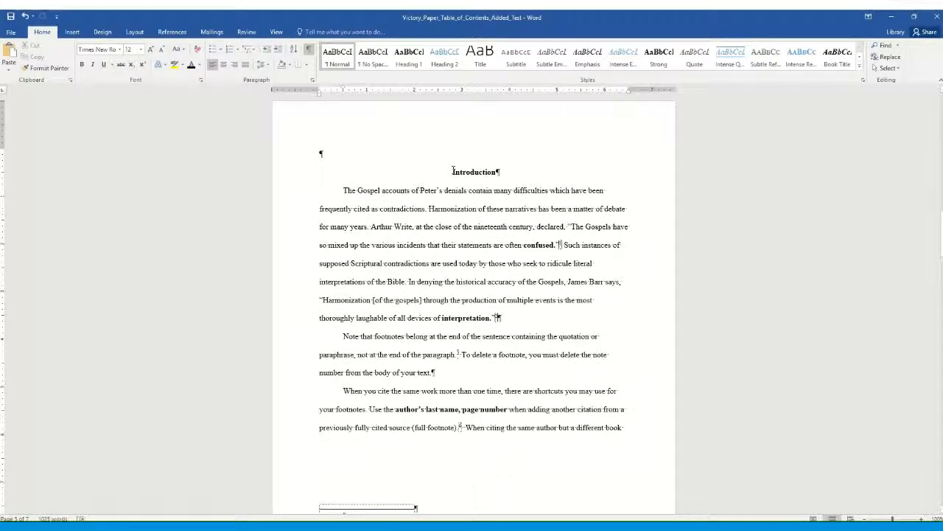
pyautogui.moveTo(454, 171); pyautogui.dragTo(499, 174)
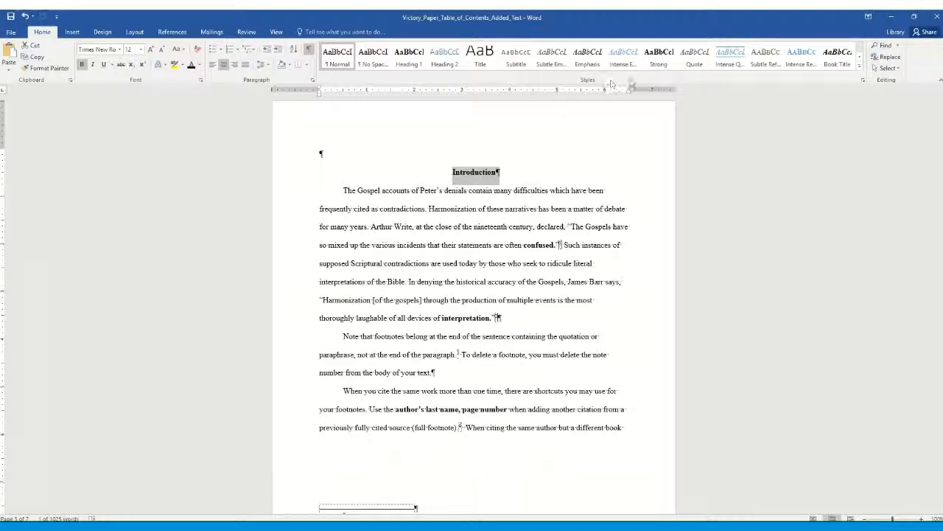
pyautogui.click(864, 82)
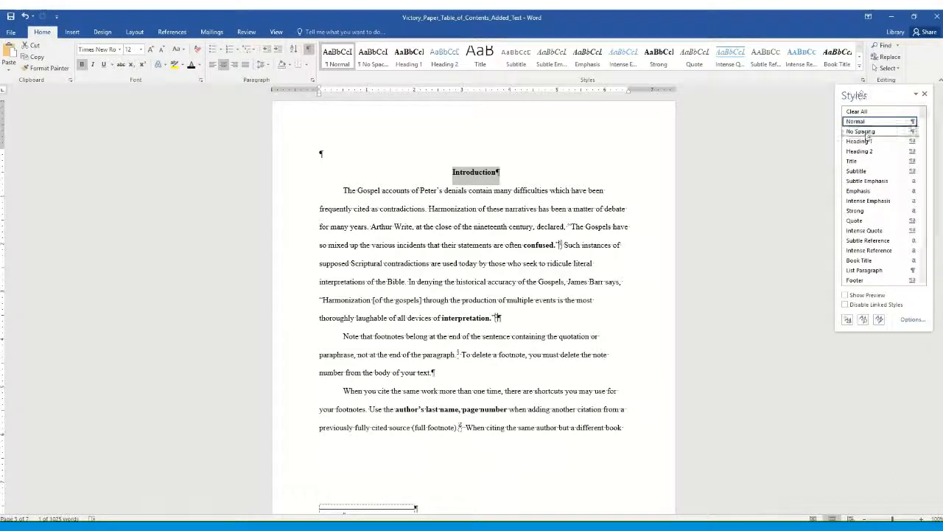
pyautogui.click(912, 141)
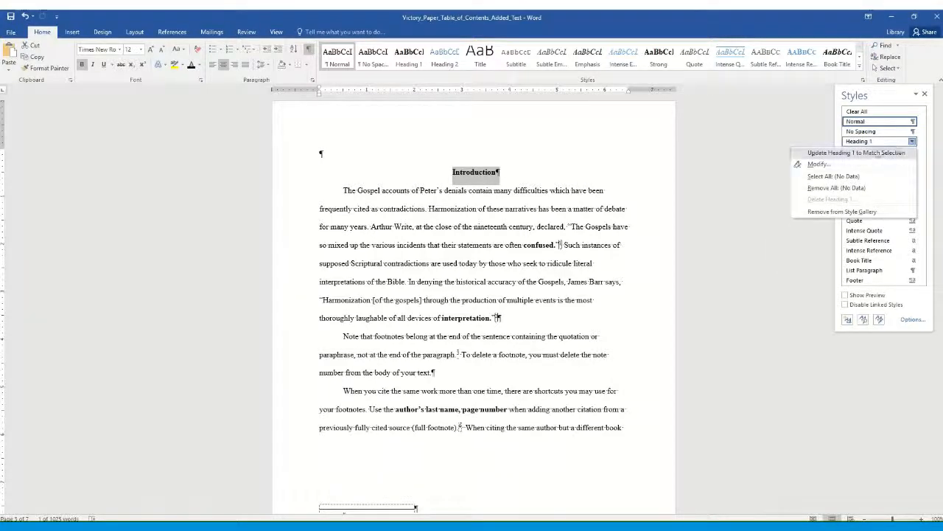
pyautogui.click(816, 164)
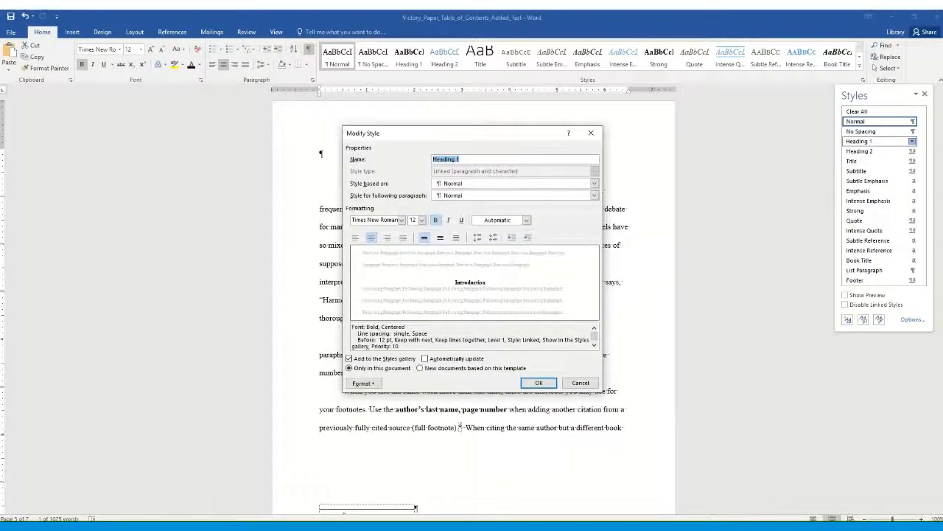
pyautogui.click(527, 221)
pyautogui.click(506, 230)
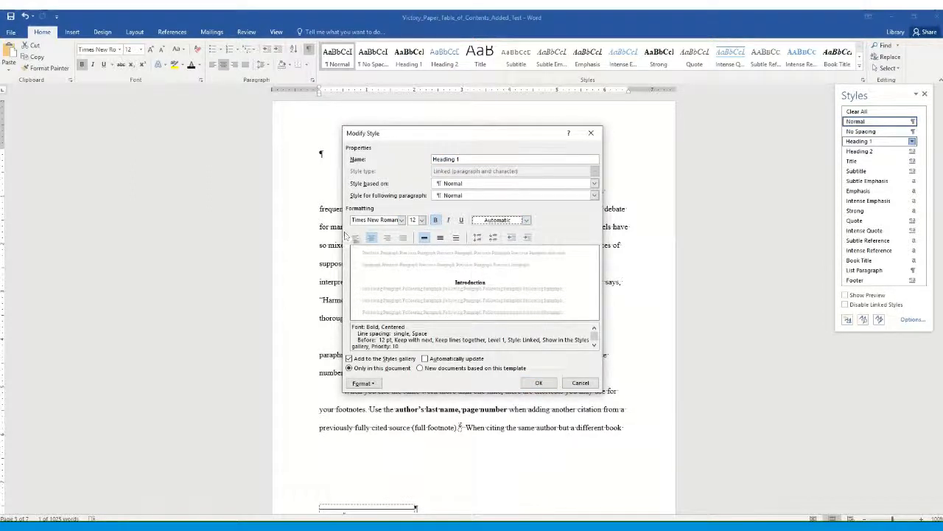
pyautogui.click(440, 237)
pyautogui.click(363, 383)
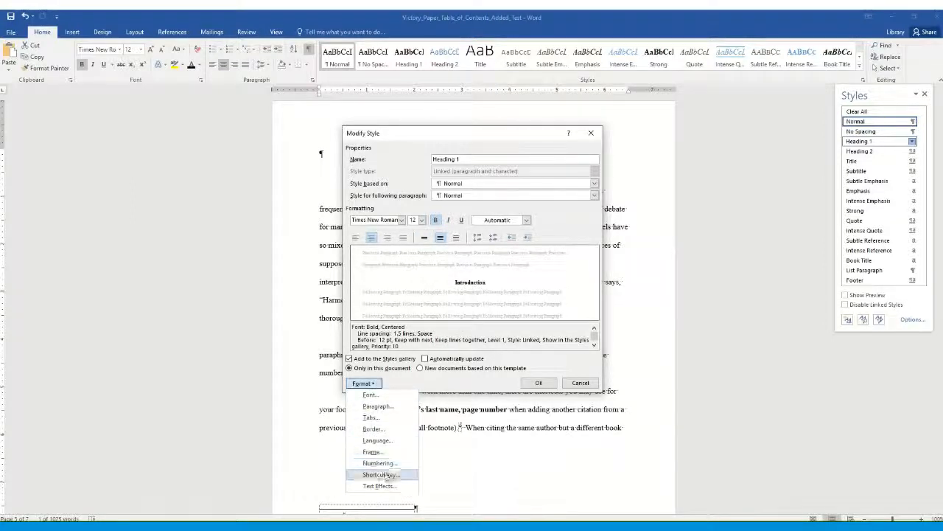
pyautogui.click(547, 385)
pyautogui.click(546, 384)
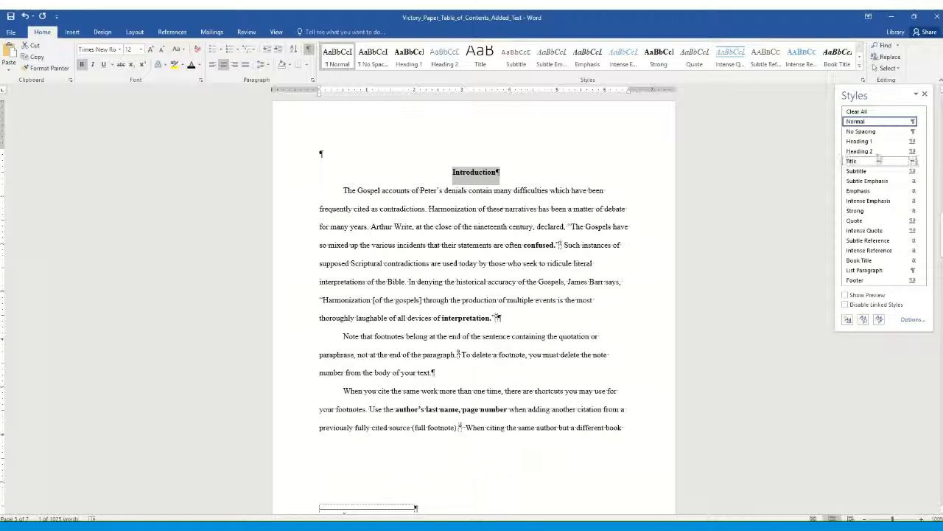
pyautogui.click(925, 96)
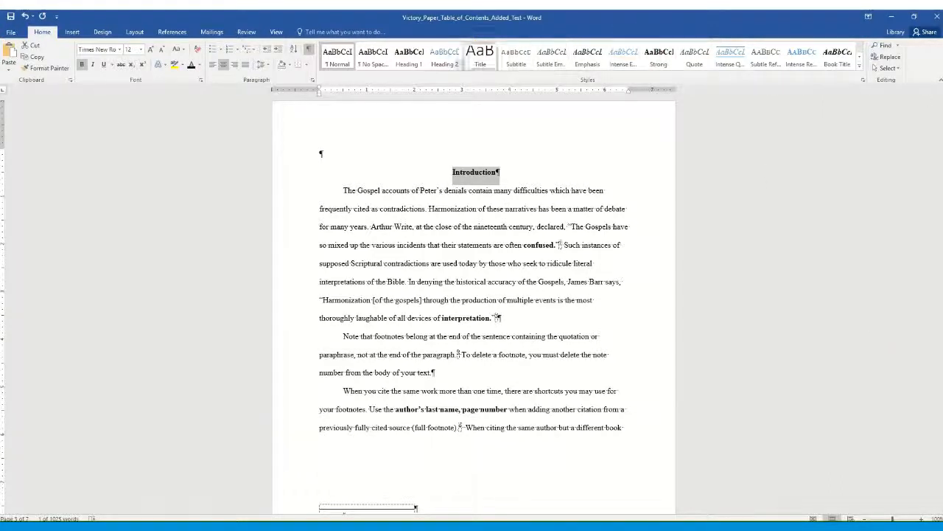
# Apply the Heading 1 style to the Introduction heading and delete the blank line above it
pyautogui.click(415, 65)
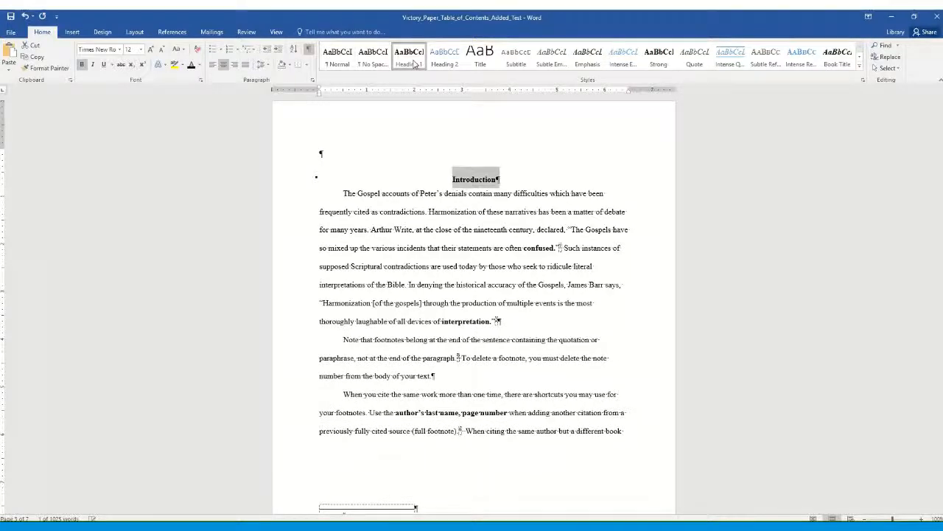
pyautogui.click(321, 152)
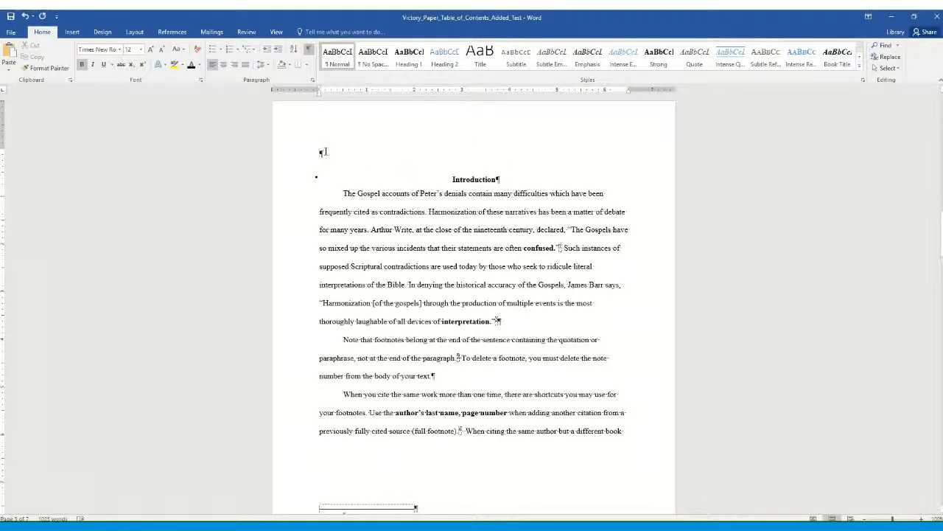
pyautogui.press('Delete')
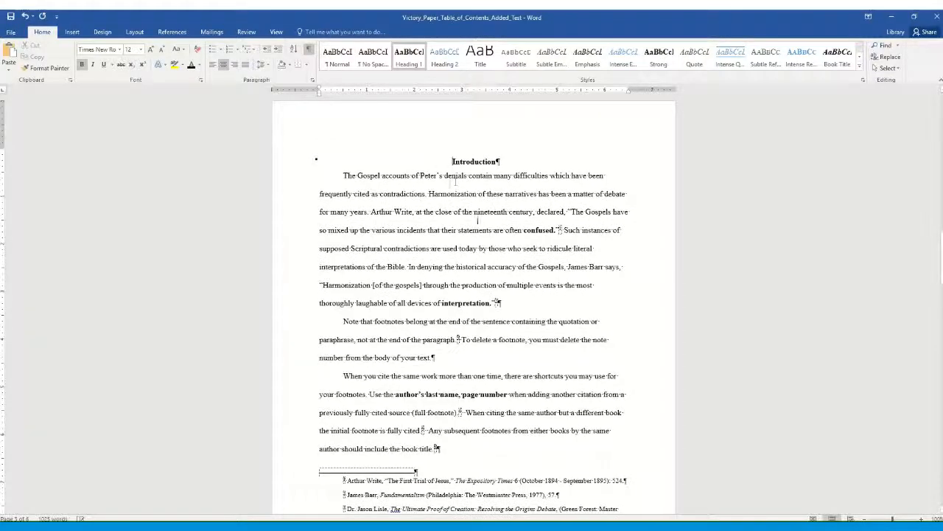
# Apply the Heading 1 style to the "Locations of the Denials" and "Conclusion" headings
pyautogui.scroll(-20, 478, 219)
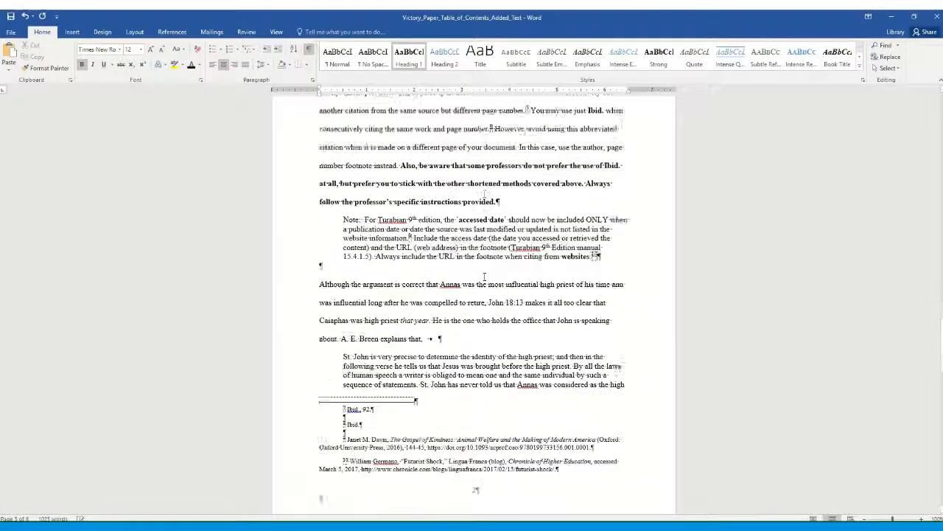
pyautogui.scroll(-10, 484, 276)
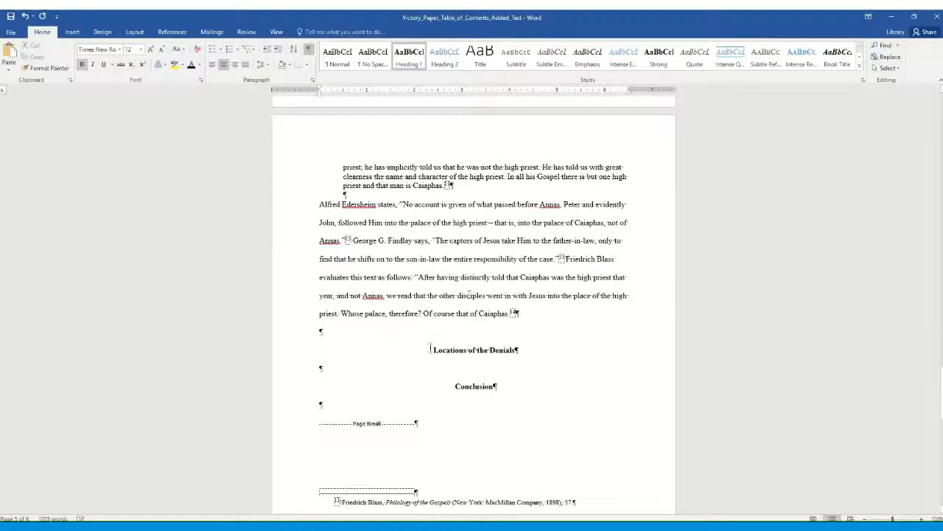
pyautogui.click(432, 349)
pyautogui.moveTo(431, 349); pyautogui.dragTo(504, 340)
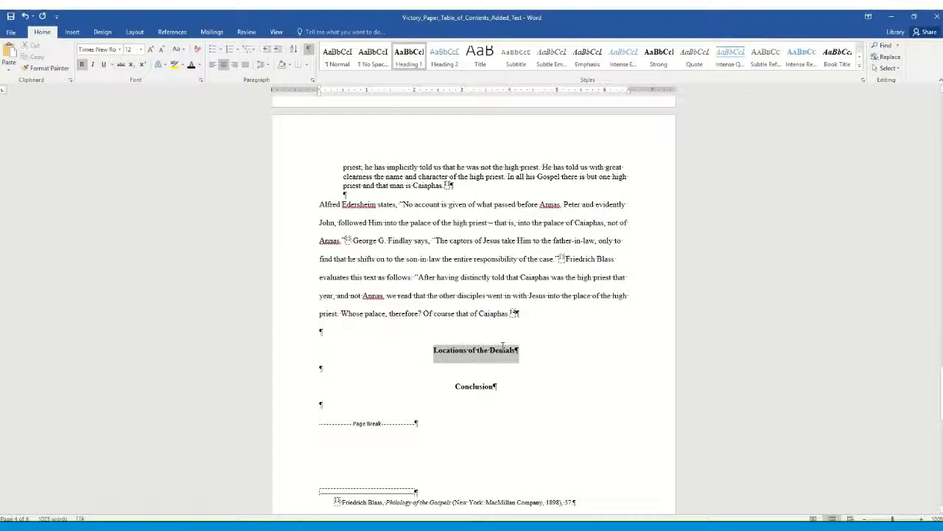
pyautogui.click(410, 59)
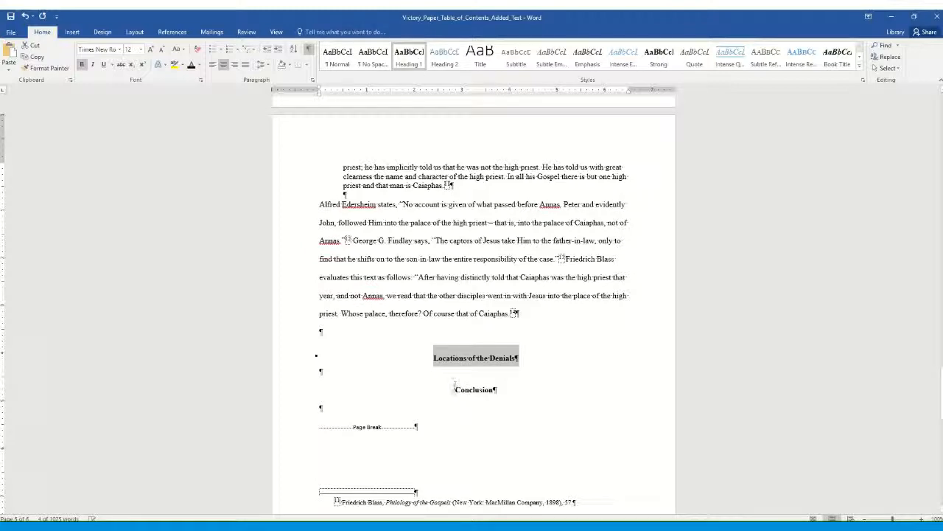
pyautogui.moveTo(455, 388); pyautogui.dragTo(494, 387)
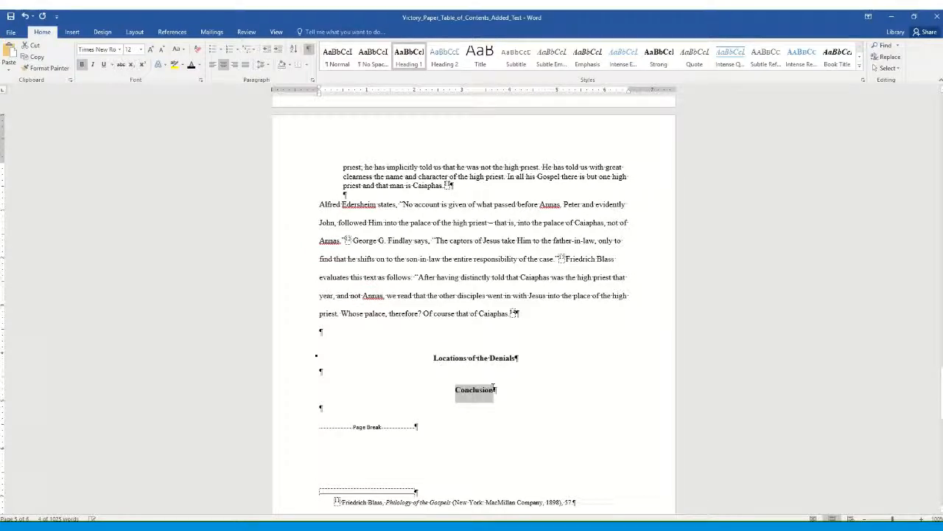
pyautogui.click(409, 59)
# Apply the Heading 1 style to the Bibliography heading
pyautogui.scroll(-2, 478, 299)
pyautogui.scroll(-4, 478, 299)
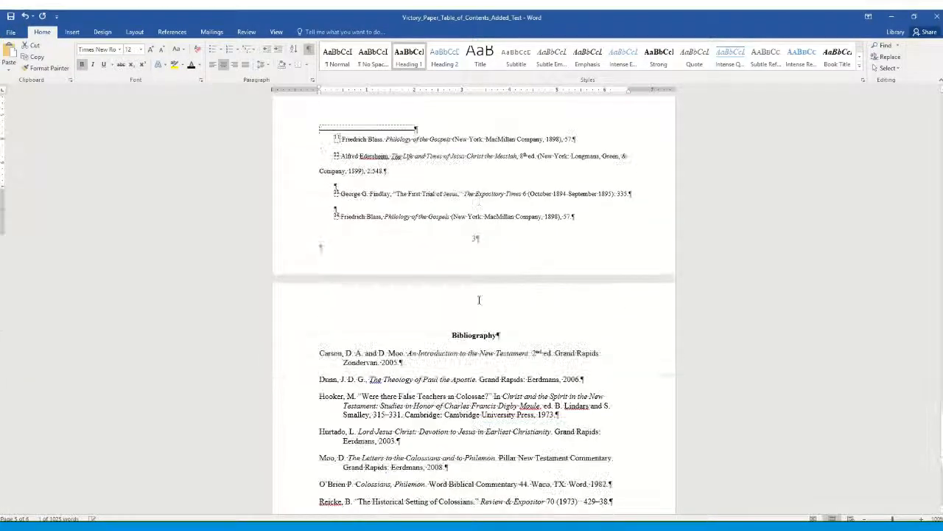
pyautogui.moveTo(451, 293); pyautogui.dragTo(494, 294)
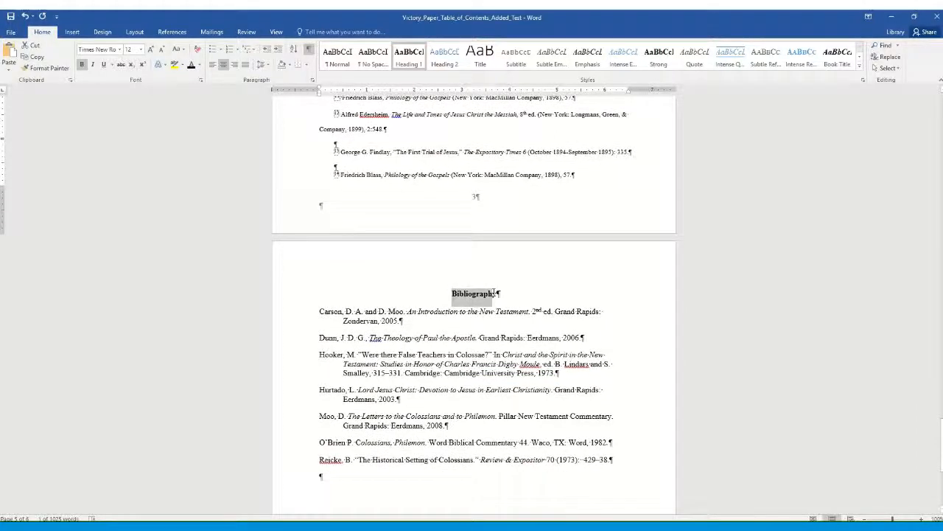
pyautogui.click(410, 59)
pyautogui.scroll(10, 636, 229)
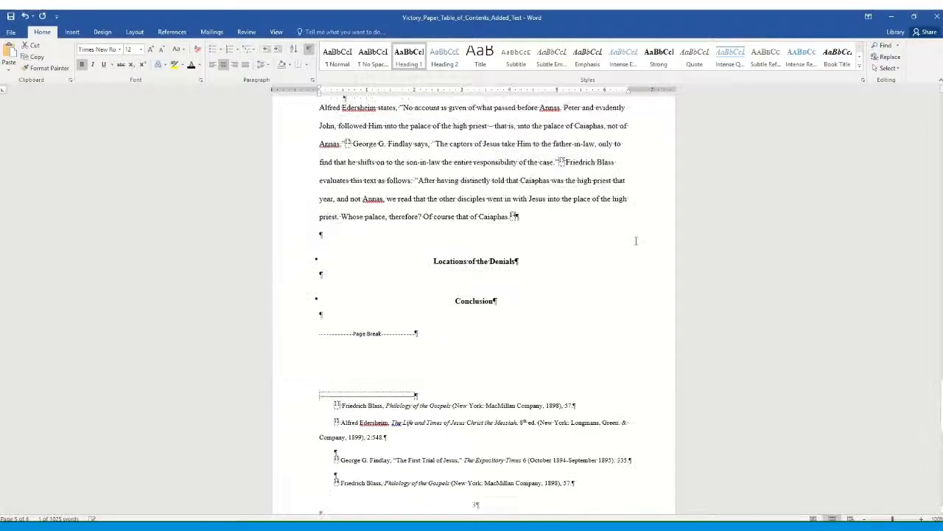
# Add a new left-aligned line below the "Table of Contents" title, before the section break
pyautogui.scroll(10, 637, 241)
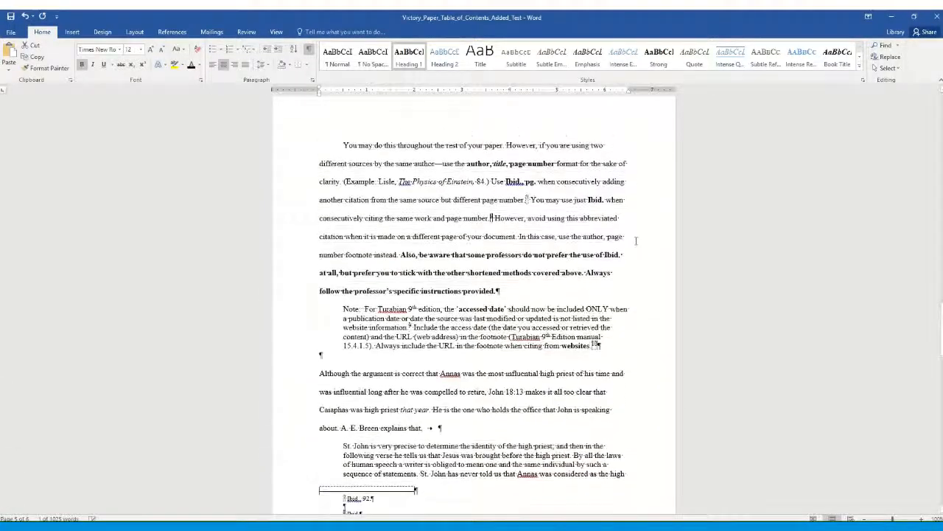
pyautogui.scroll(10, 636, 240)
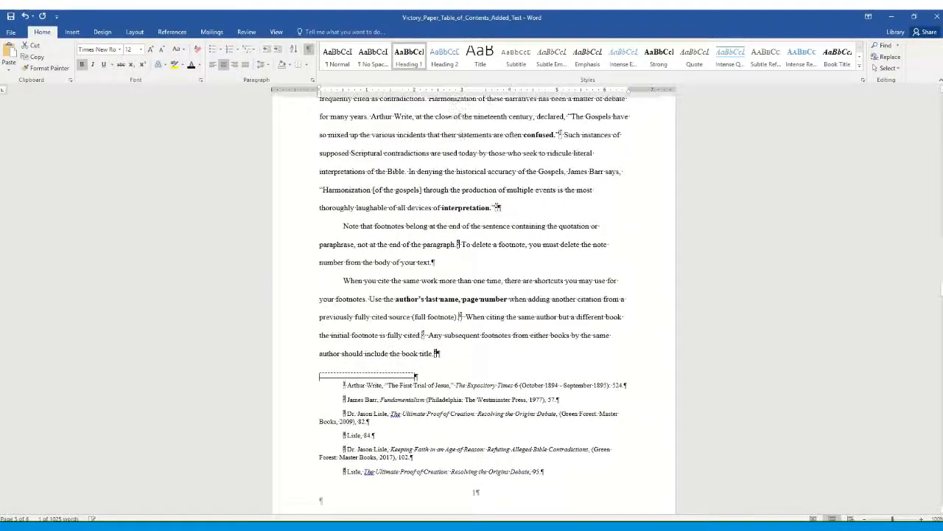
pyautogui.moveTo(941, 273); pyautogui.dragTo(926, 184)
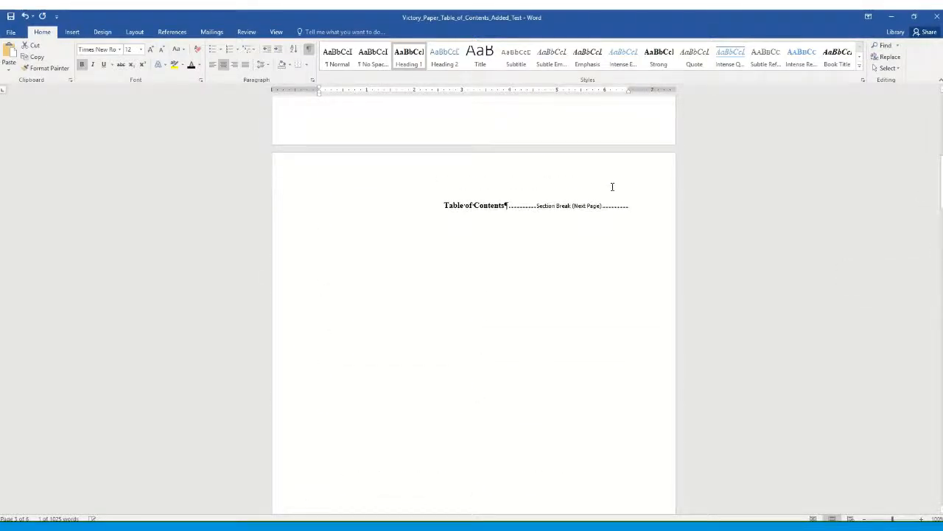
pyautogui.click(506, 205)
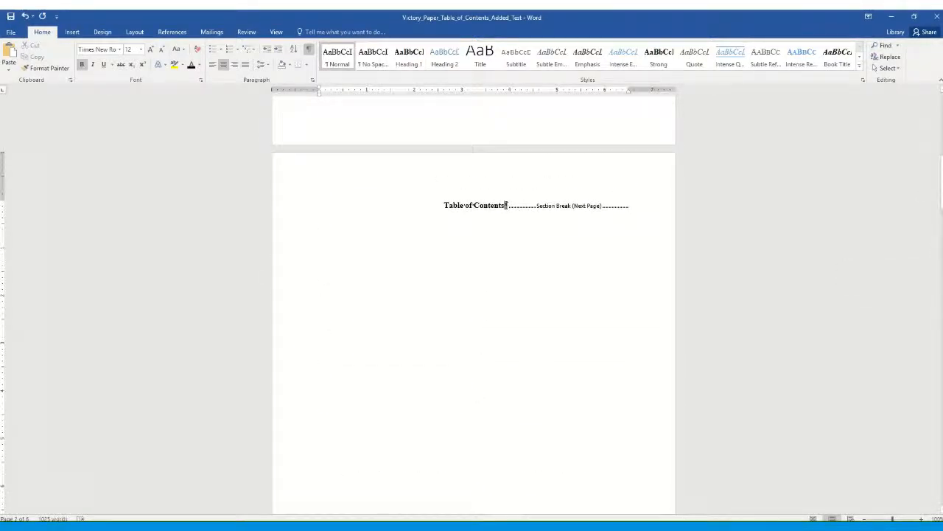
pyautogui.press('Return')
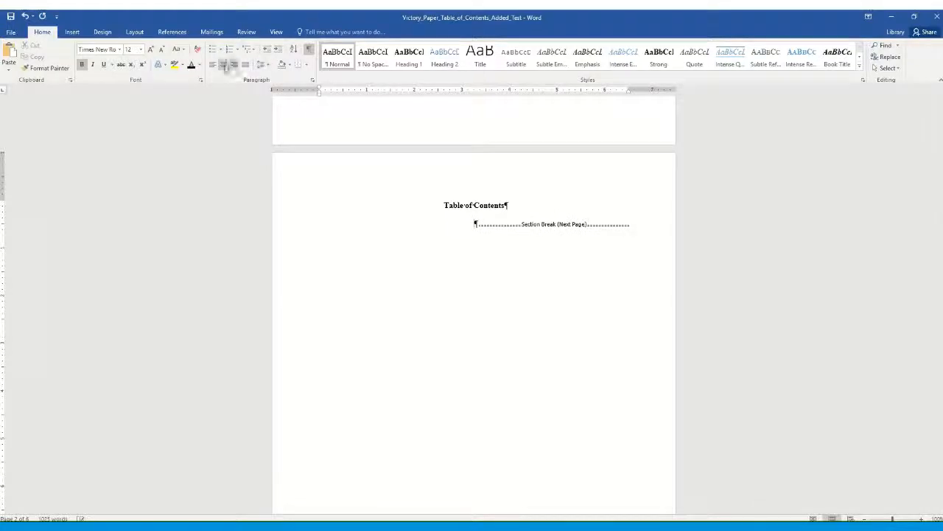
pyautogui.click(213, 65)
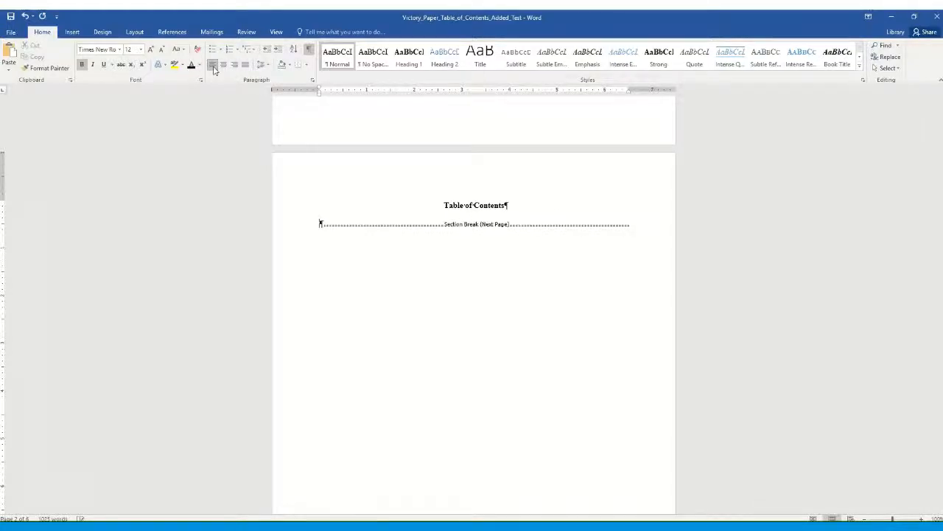
# Insert a custom table of contents with the default settings on the line below the title, and hide the formatting marks
pyautogui.click(170, 33)
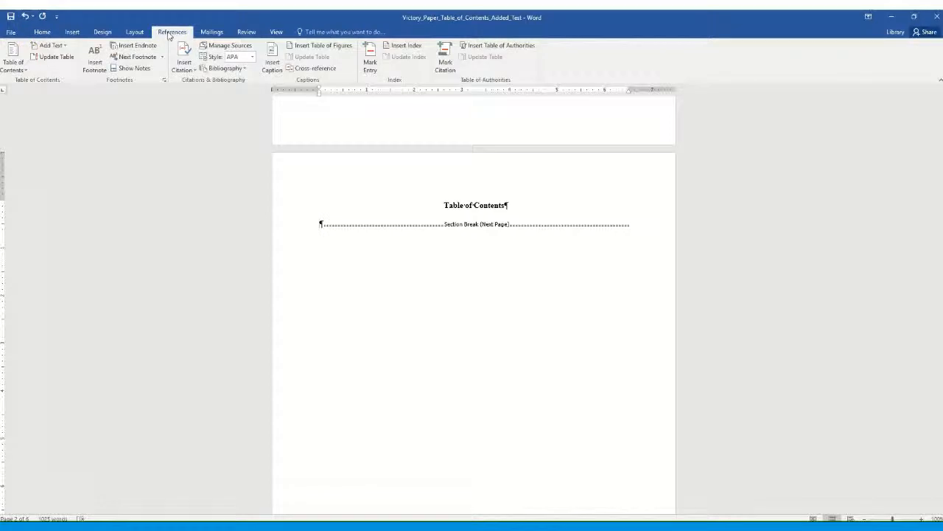
pyautogui.click(26, 71)
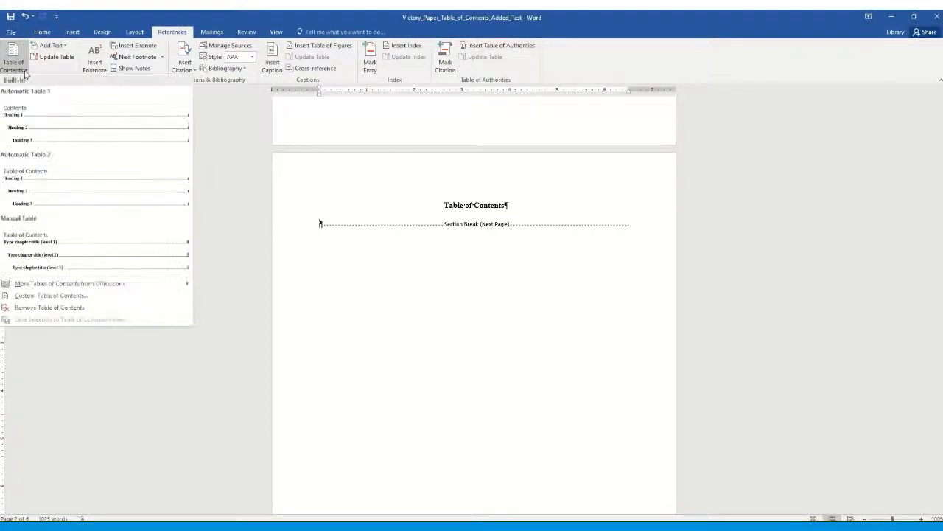
pyautogui.click(49, 295)
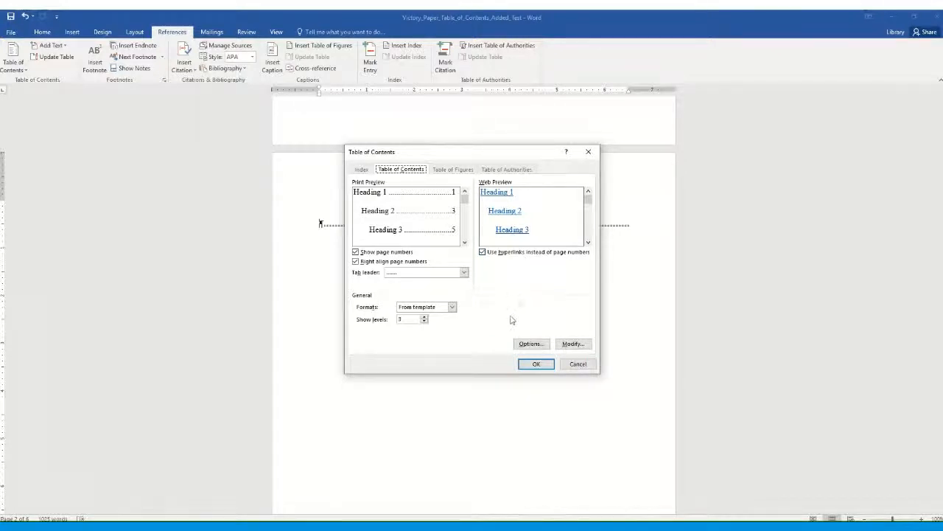
pyautogui.click(527, 364)
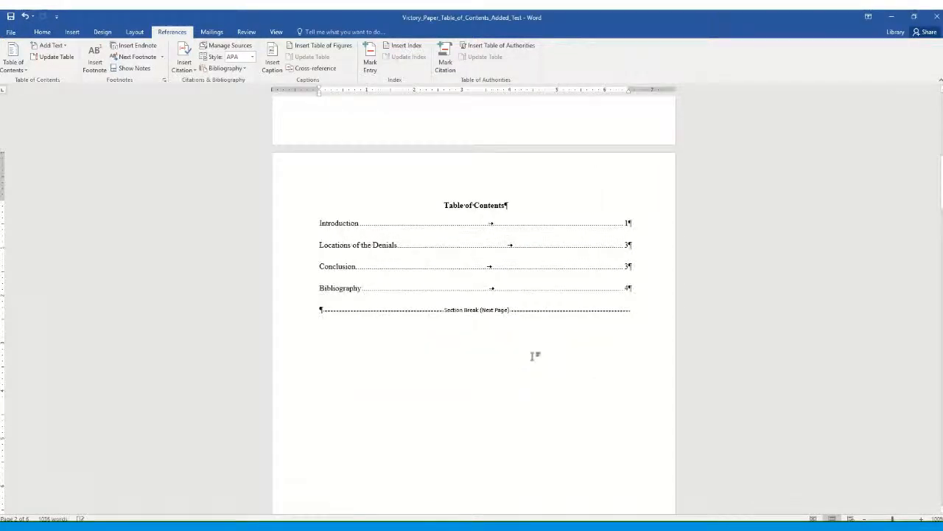
pyautogui.click(42, 31)
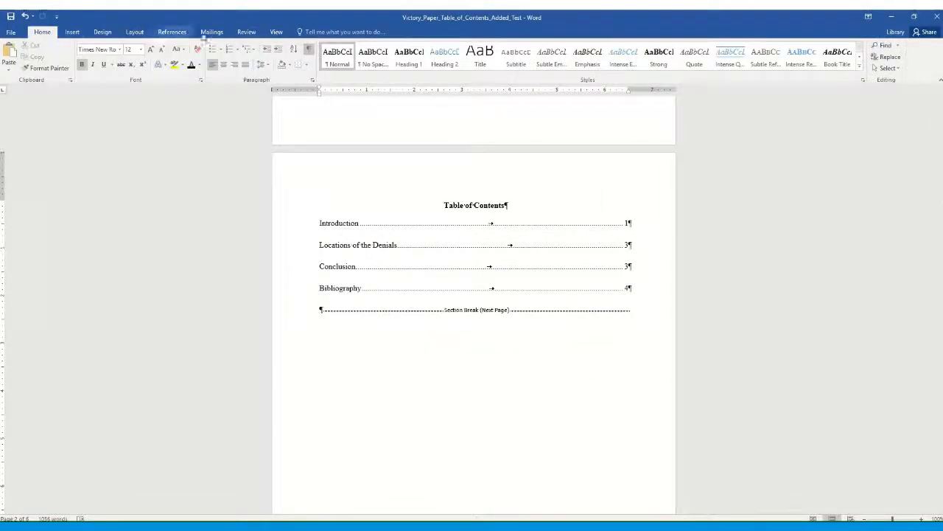
pyautogui.click(309, 51)
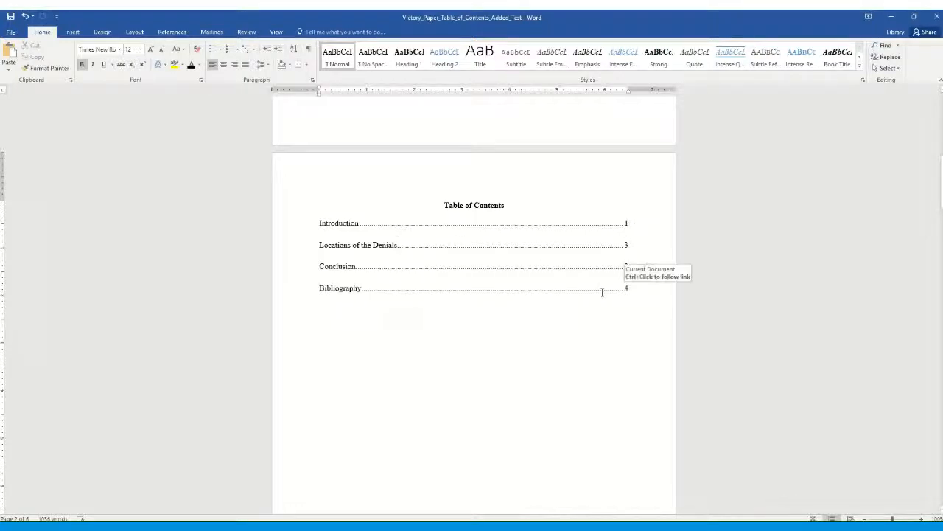
# Examine the page numbering from the title page and table of contents through the body pages to the bibliography
pyautogui.scroll(2, 572, 292)
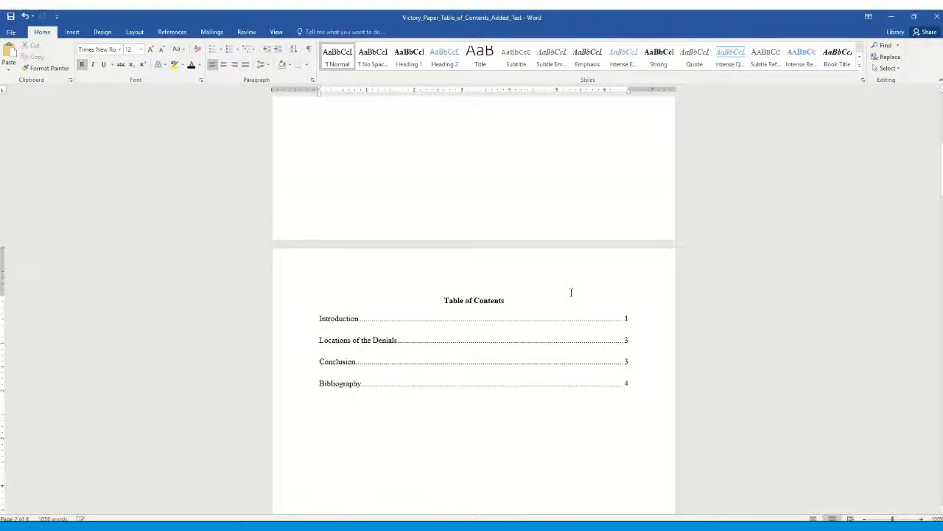
pyautogui.scroll(-3, 572, 293)
pyautogui.scroll(7, 571, 280)
pyautogui.scroll(4, 571, 269)
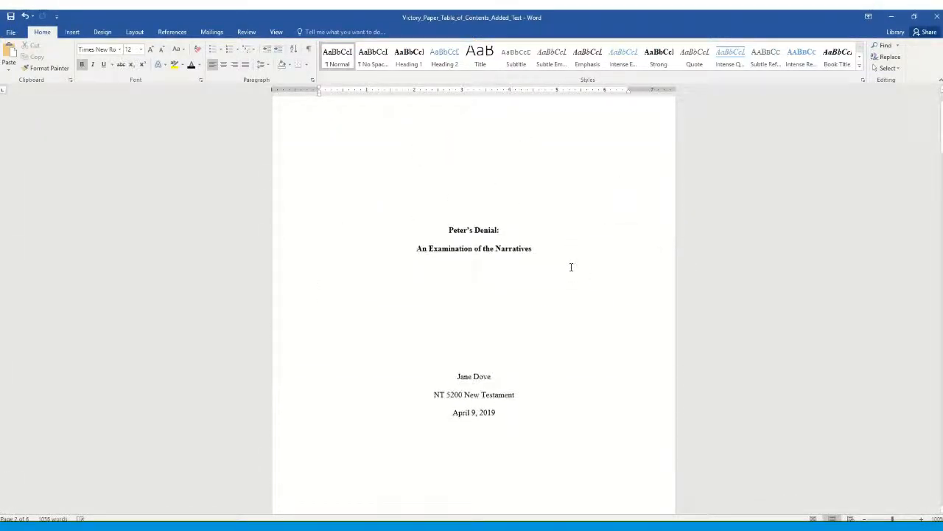
pyautogui.scroll(-5, 570, 267)
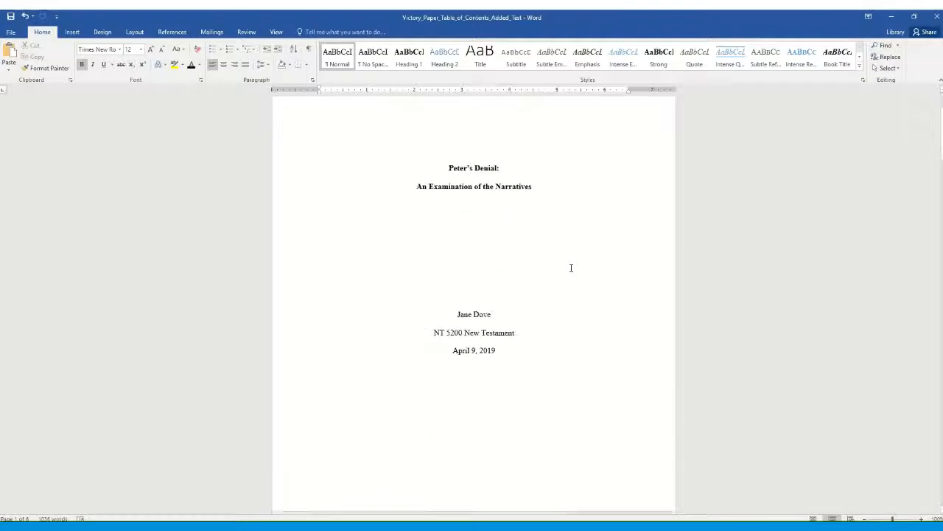
pyautogui.scroll(-2, 463, 365)
pyautogui.scroll(-5, 464, 367)
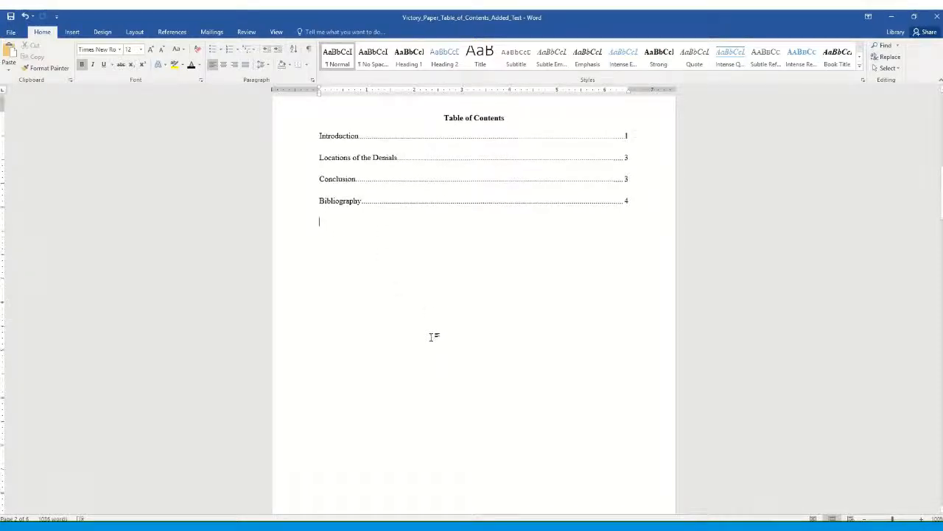
pyautogui.scroll(-4, 568, 265)
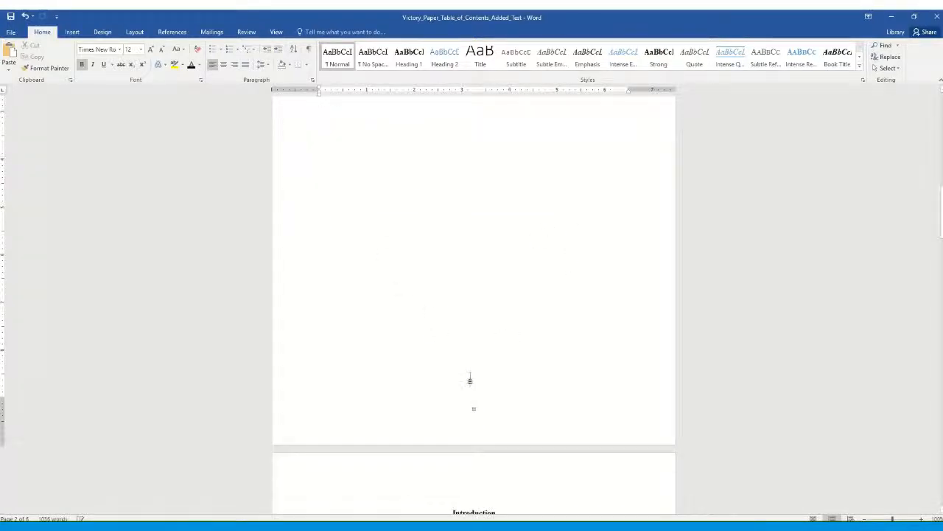
pyautogui.scroll(8, 524, 349)
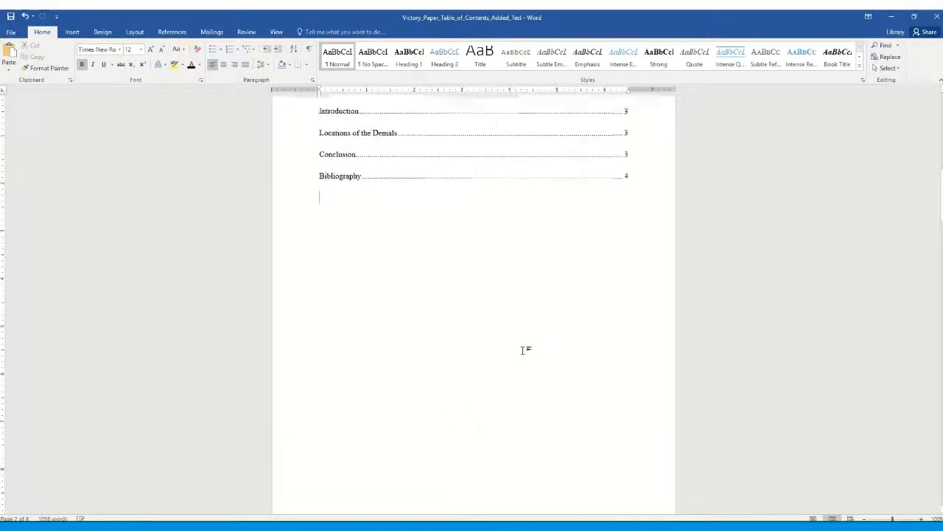
pyautogui.scroll(-1, 477, 411)
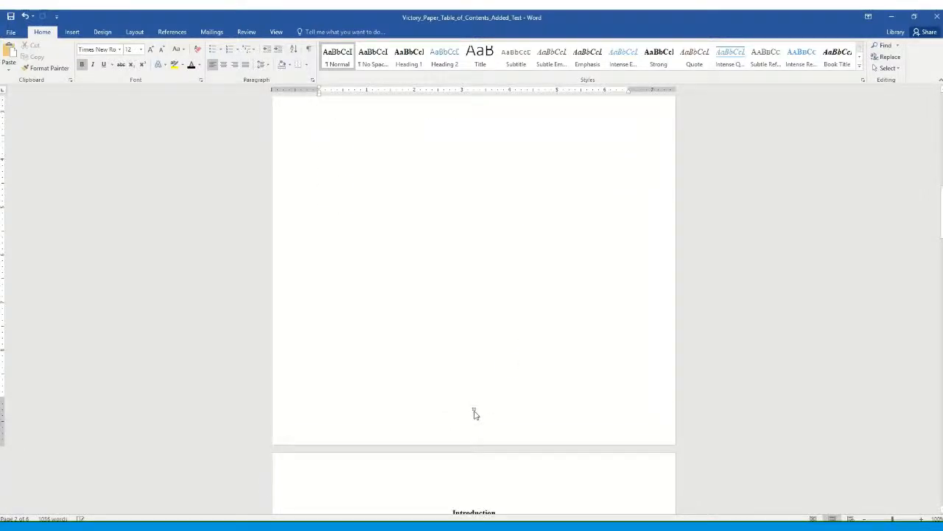
pyautogui.scroll(-12, 475, 415)
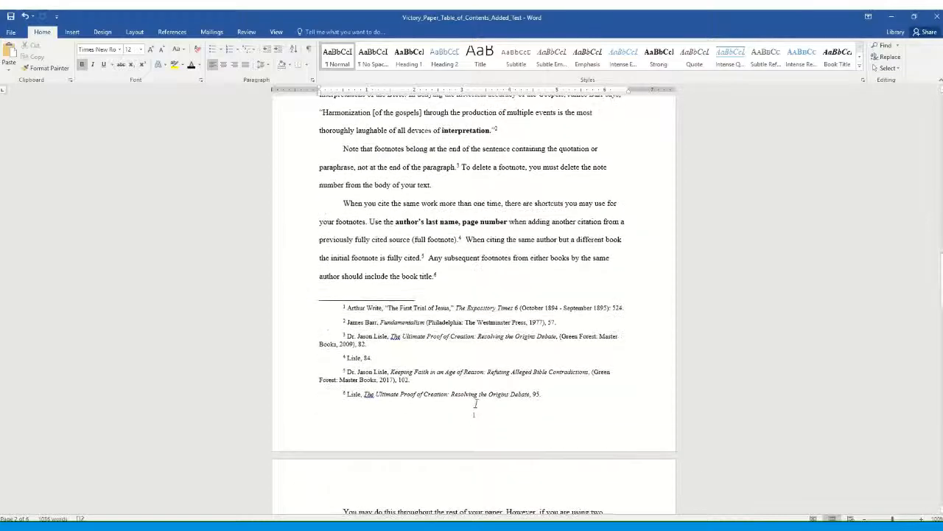
pyautogui.scroll(-4, 476, 404)
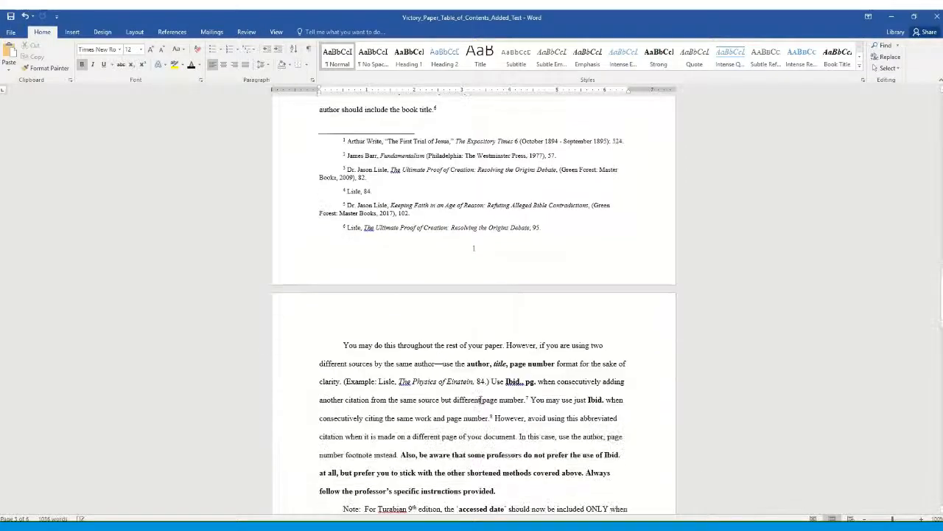
pyautogui.scroll(-14, 481, 400)
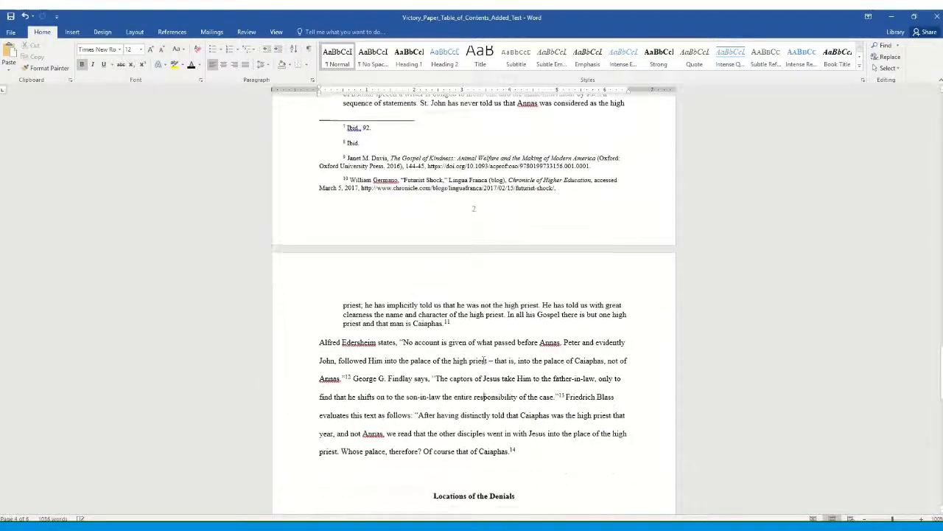
pyautogui.scroll(-14, 484, 361)
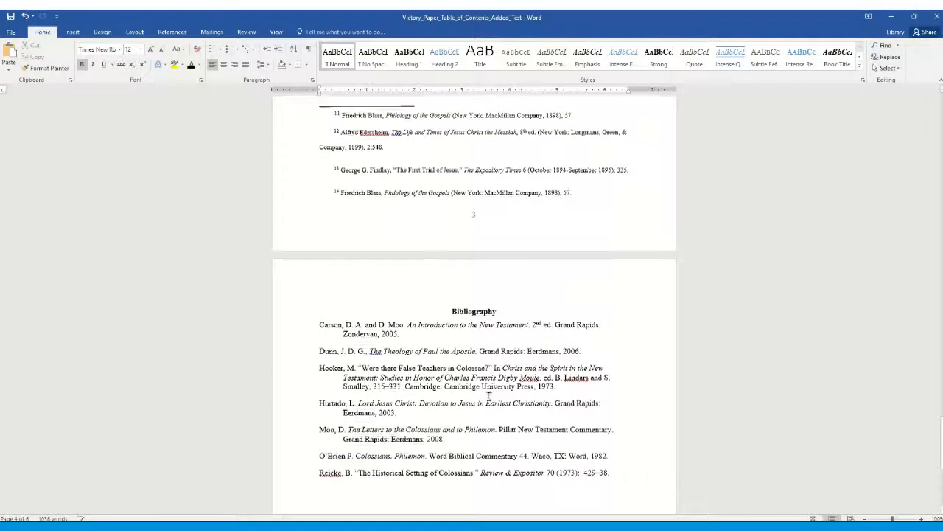
pyautogui.scroll(-7, 489, 396)
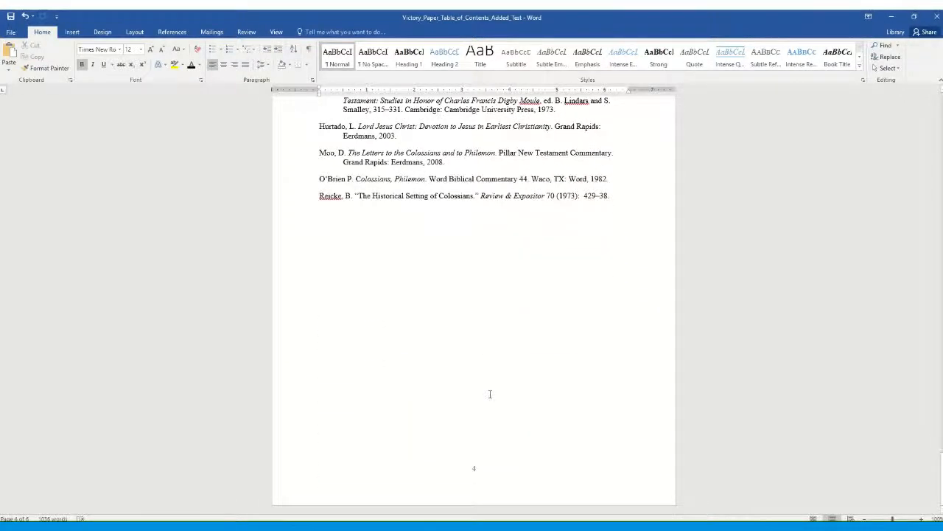